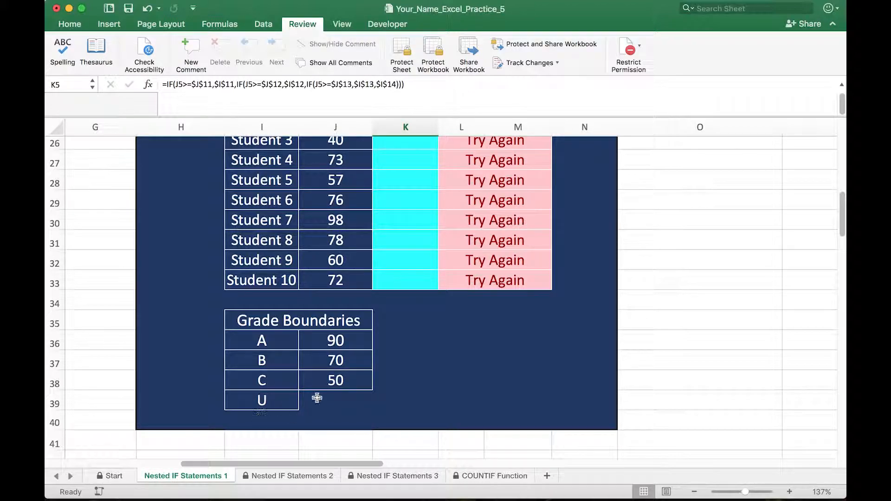
# Select Student 1's grade cell K24 in the Exam 1 table and review the scores against the Grade Boundaries table
pyautogui.scroll(3, 326, 400)
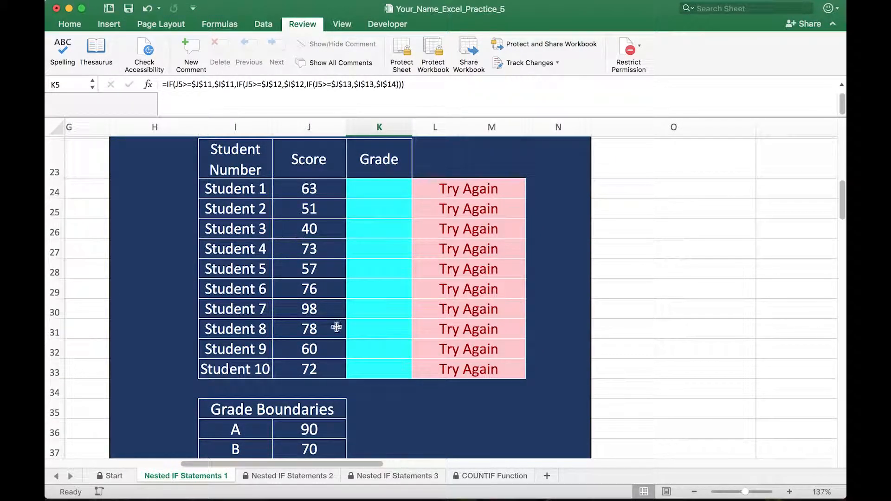
pyautogui.click(381, 189)
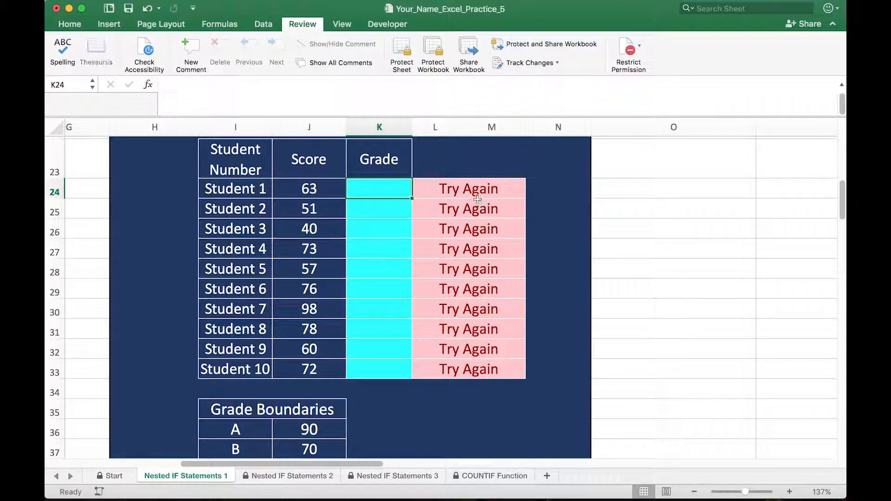
pyautogui.scroll(-1, 441, 209)
pyautogui.hscroll(-1, 441, 209)
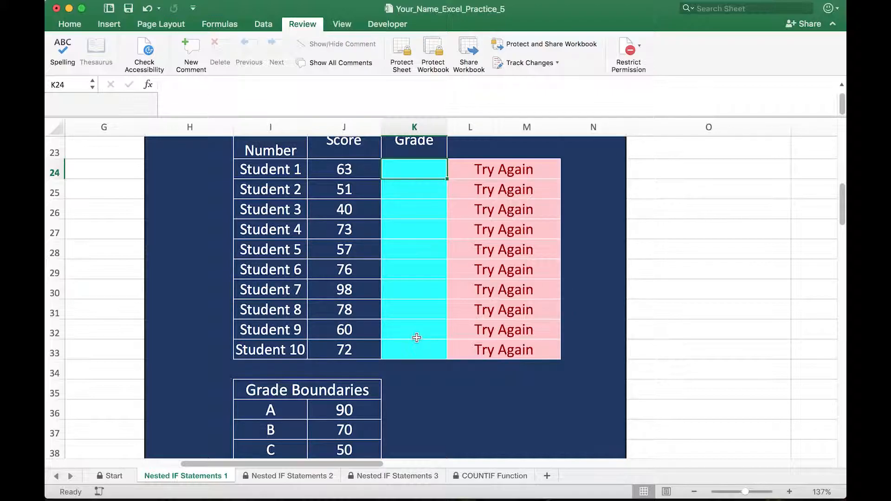
pyautogui.scroll(1, 396, 394)
pyautogui.hscroll(-1, 396, 394)
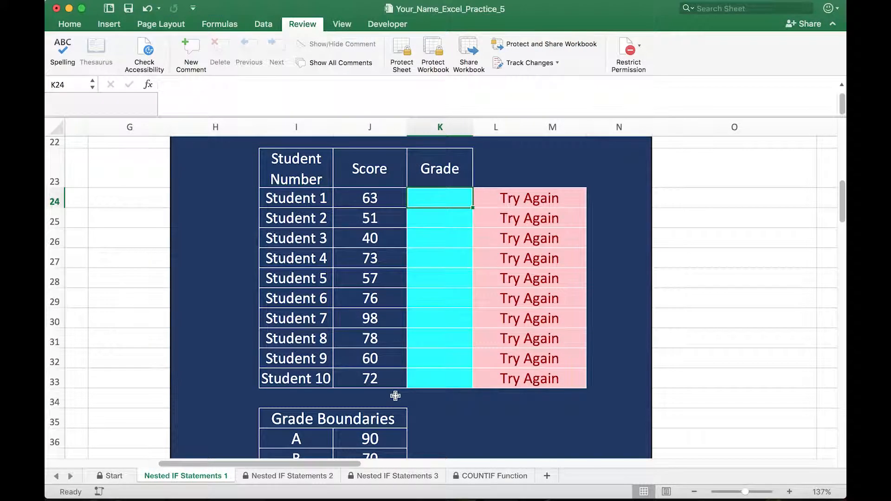
pyautogui.scroll(-2, 396, 395)
pyautogui.hscroll(1, 395, 395)
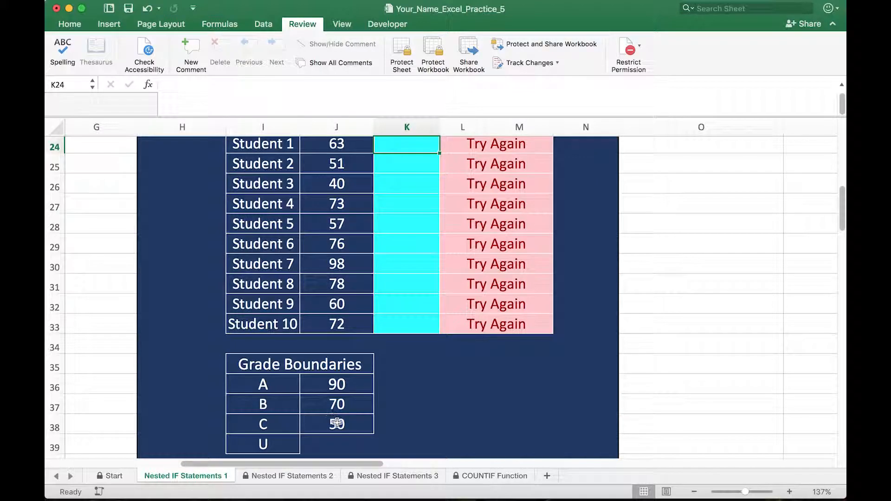
pyautogui.scroll(1, 399, 214)
pyautogui.hscroll(-1, 398, 214)
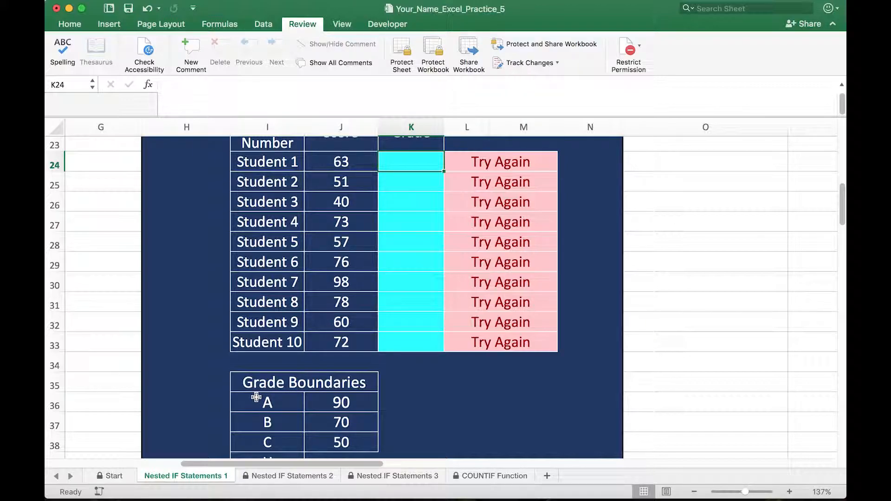
pyautogui.scroll(2, 367, 192)
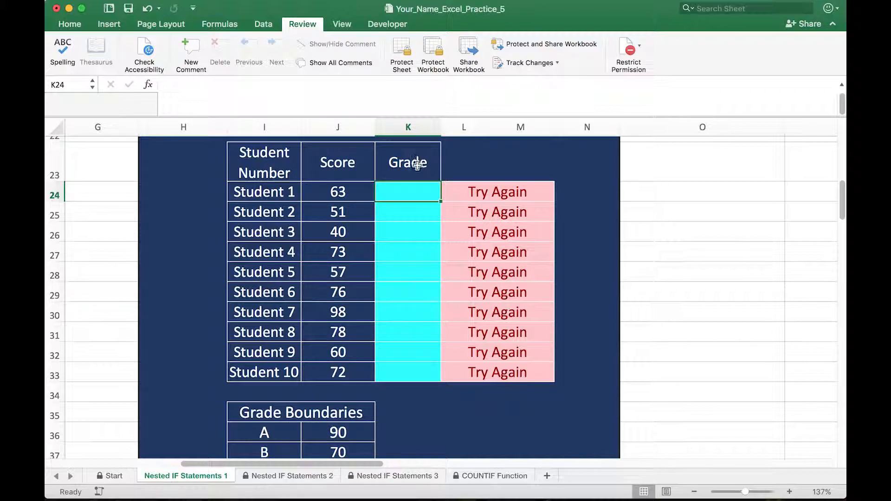
# Begin a formula in K24 with =IF(J24>=J36,I36, so that scores reaching the A boundary return grade A
pyautogui.write('=')
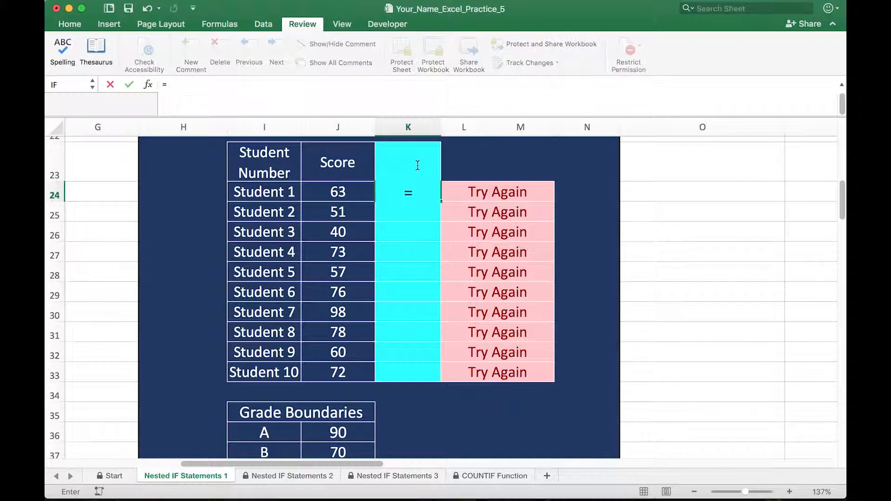
pyautogui.write('IF')
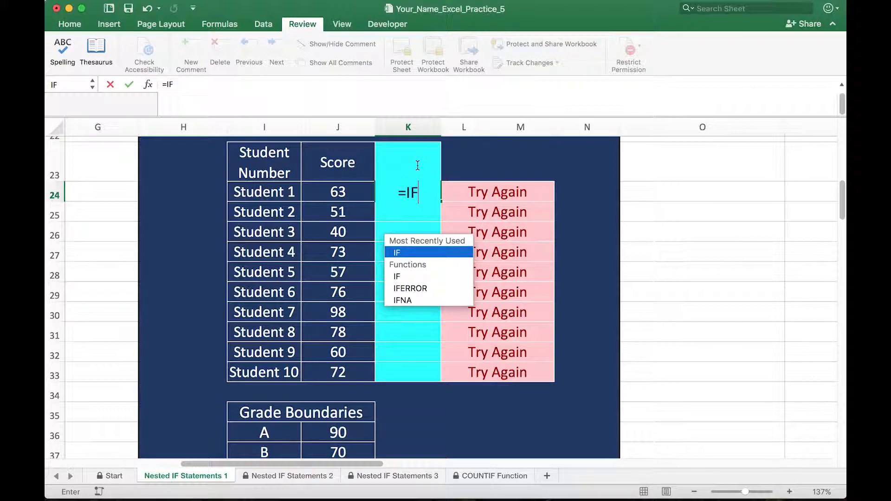
pyautogui.write('9')
pyautogui.press('BackSpace')
pyautogui.write('(')
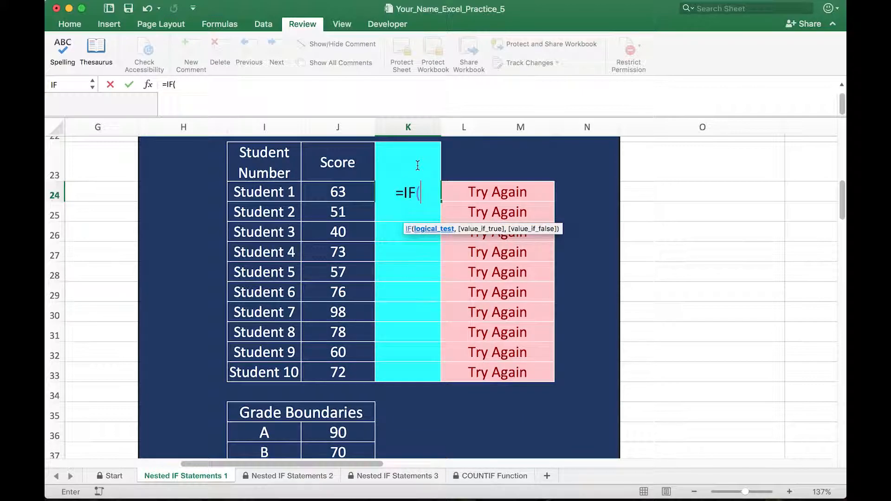
pyautogui.click(354, 187)
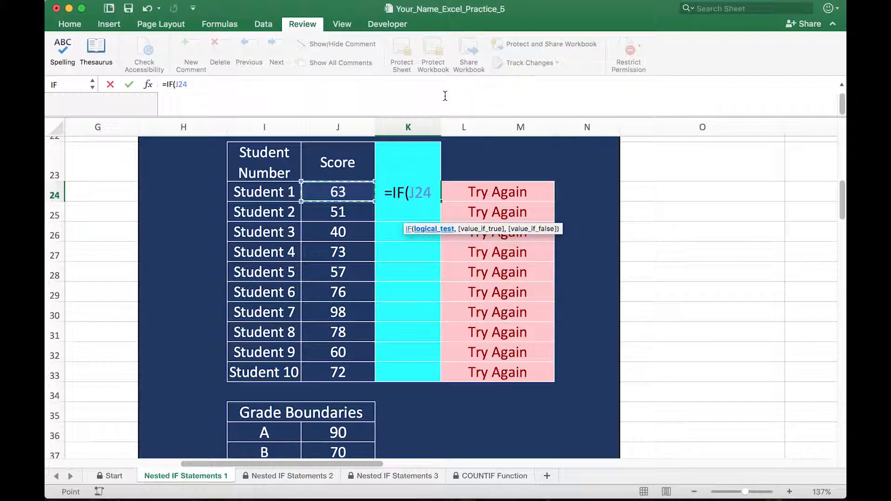
pyautogui.write('>=')
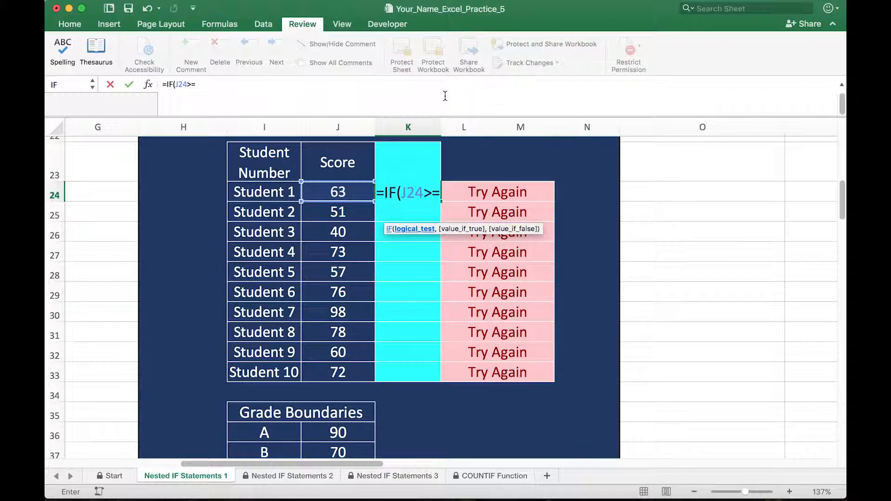
pyautogui.click(330, 432)
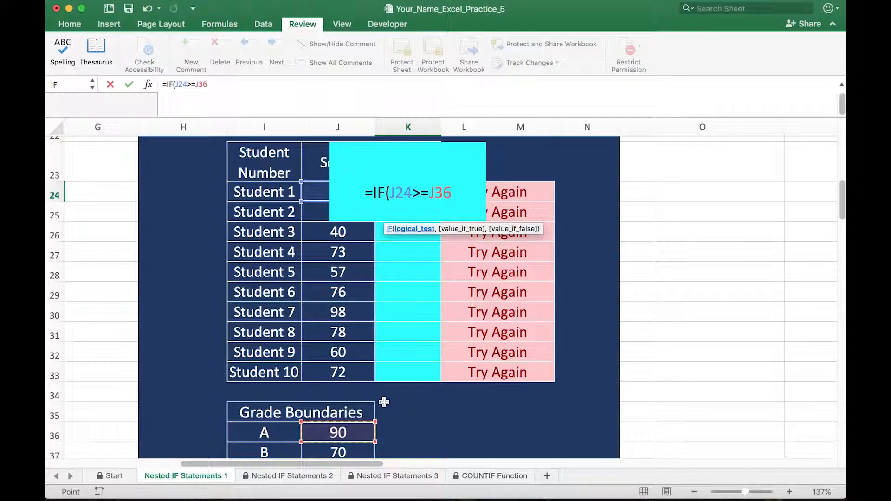
pyautogui.write(',')
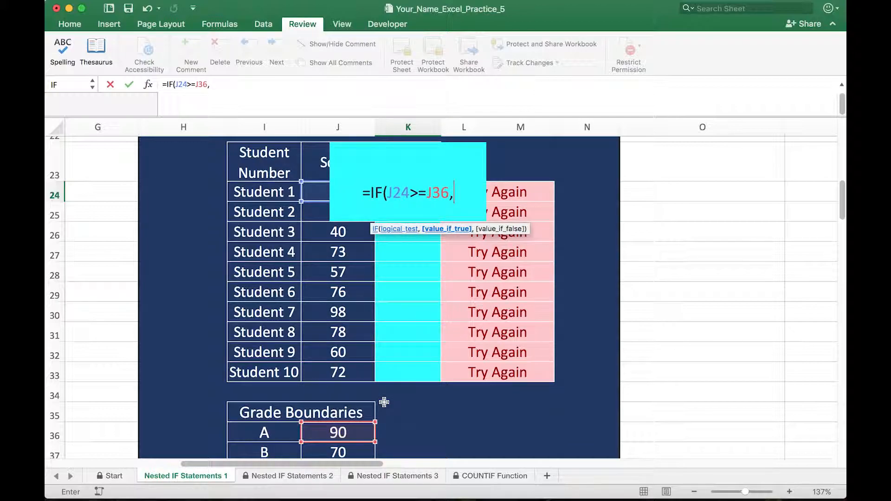
pyautogui.click(277, 429)
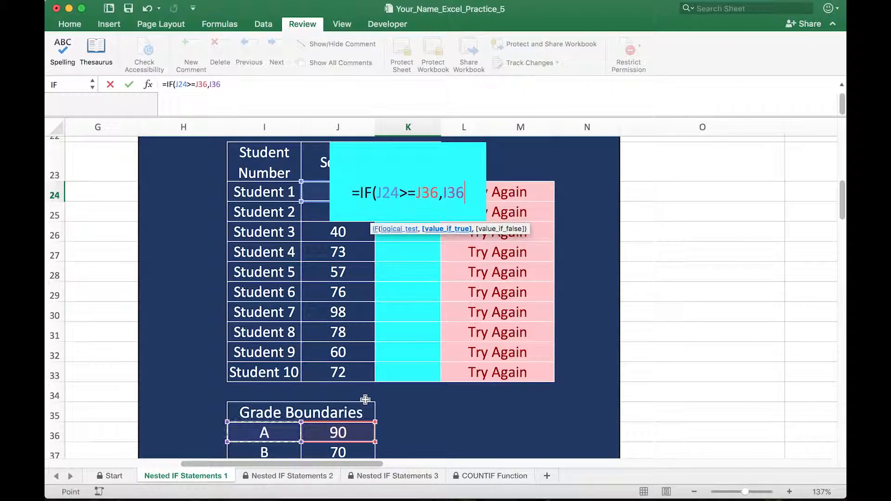
pyautogui.write(',')
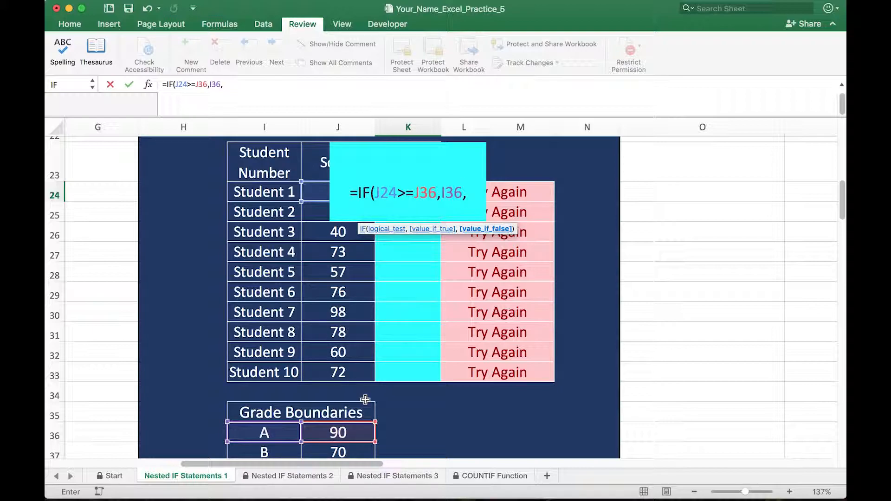
# Nest a second condition in the K24 formula, IF(J24>=J37,I37, to return grade B at the B boundary
pyautogui.write('IF')
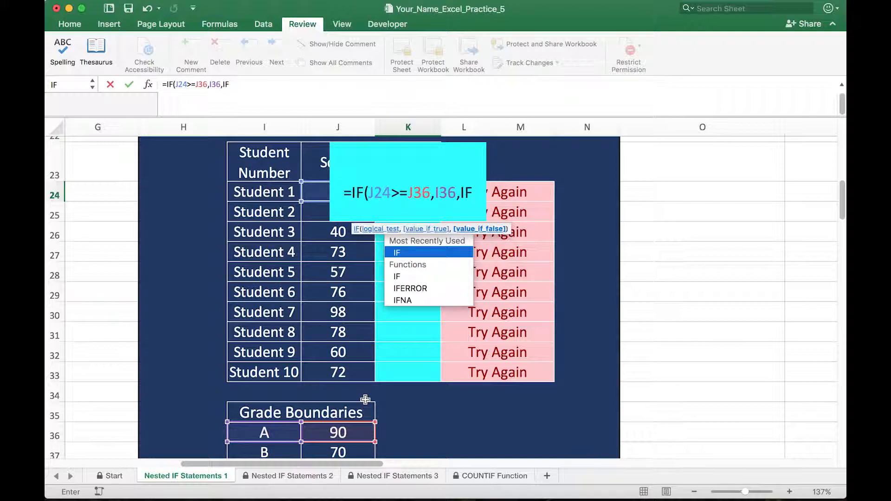
pyautogui.write('(J24')
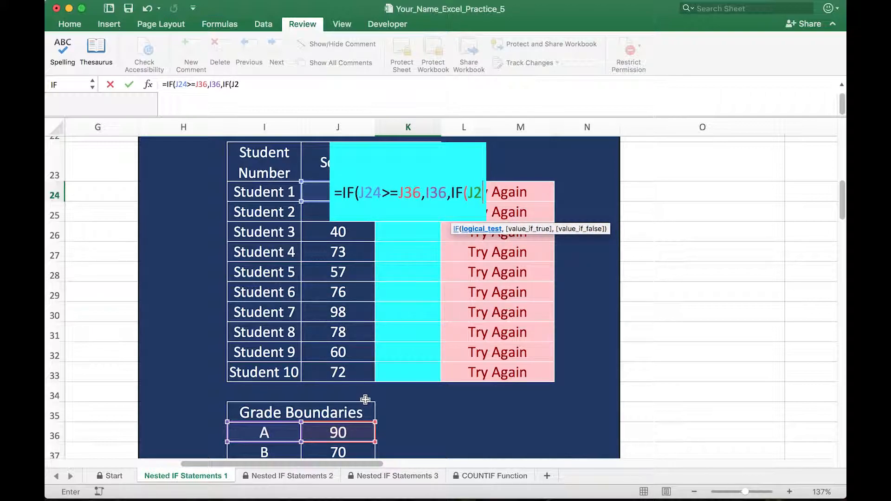
pyautogui.write('>')
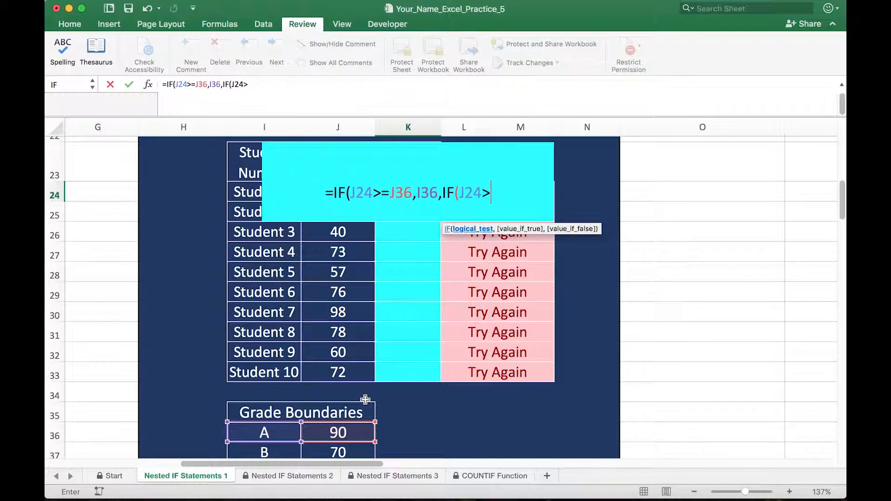
pyautogui.write('=')
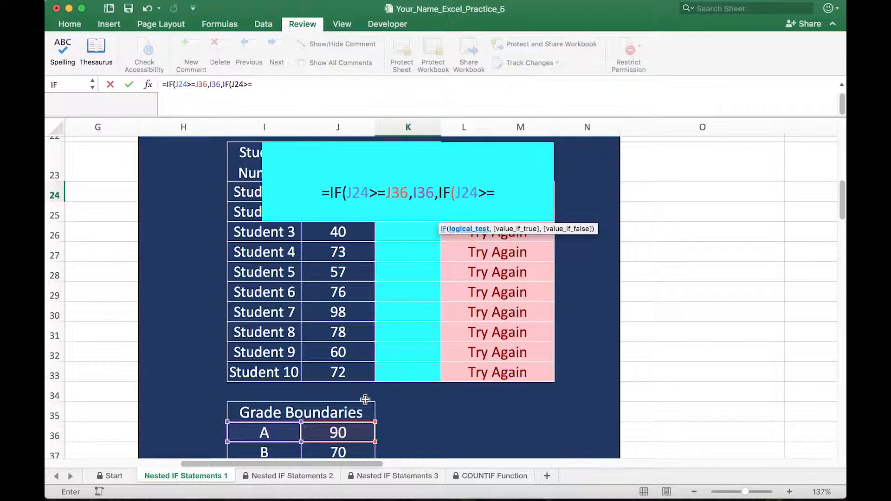
pyautogui.click(348, 454)
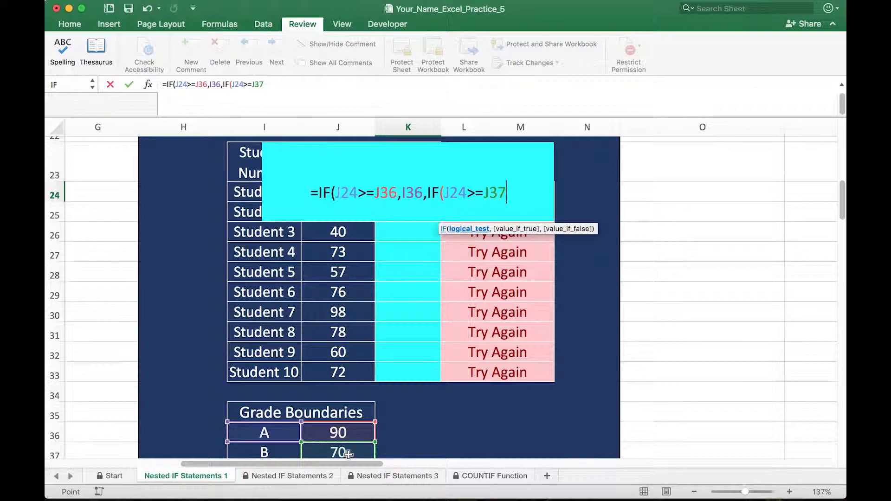
pyautogui.write(',')
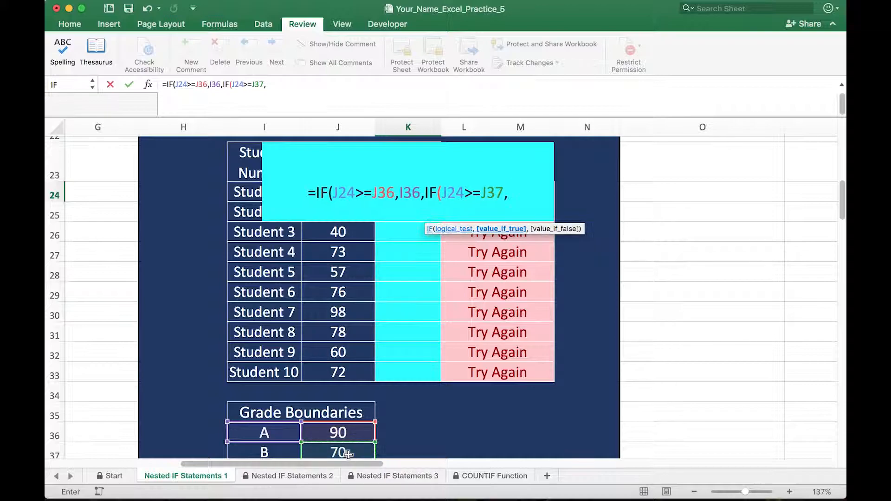
pyautogui.click(281, 454)
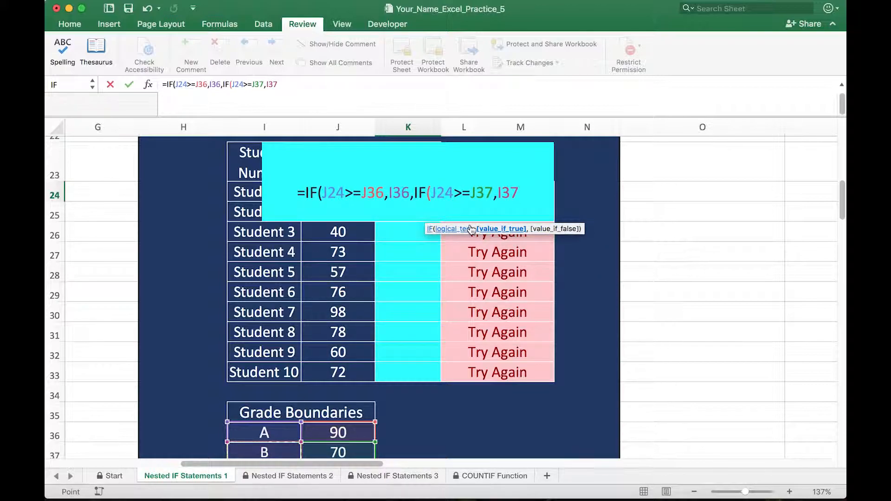
pyautogui.write(',')
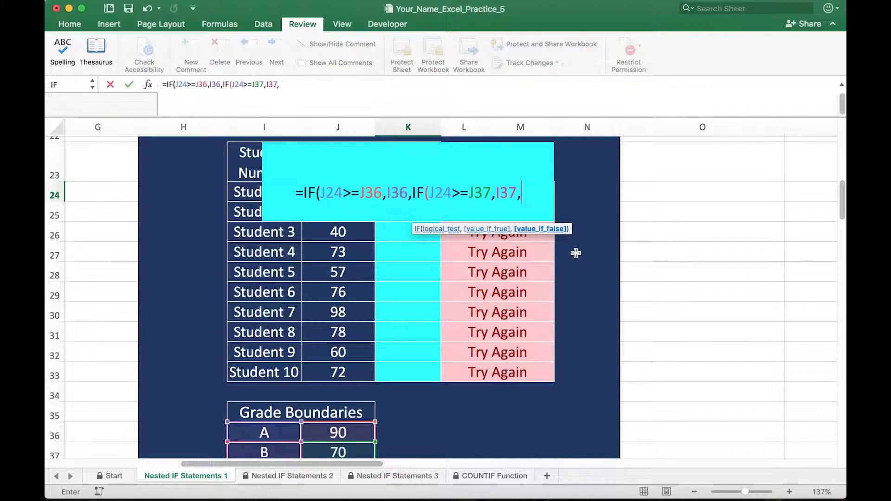
# Nest a third condition in the K24 formula, IF(J24>=J38,I38, to return grade C at the C boundary
pyautogui.scroll(-3, 576, 252)
pyautogui.scroll(2, 575, 253)
pyautogui.hscroll(1, 576, 253)
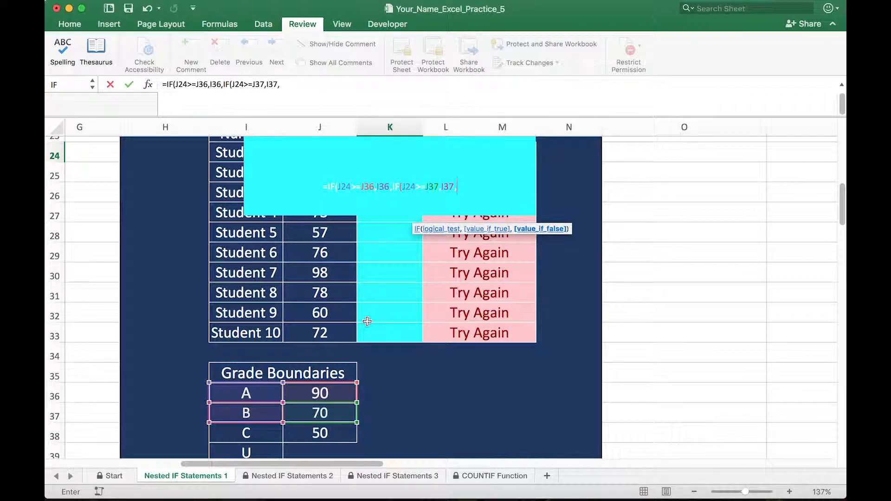
pyautogui.write('IF(')
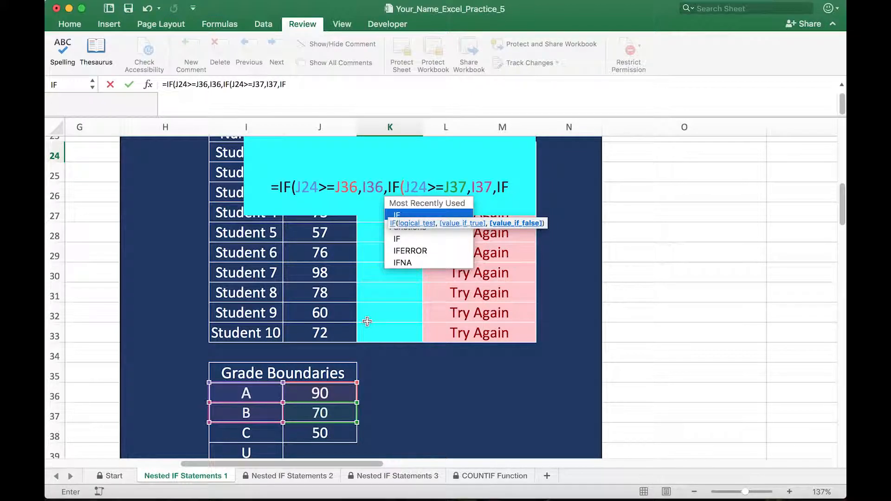
pyautogui.write('J24>=')
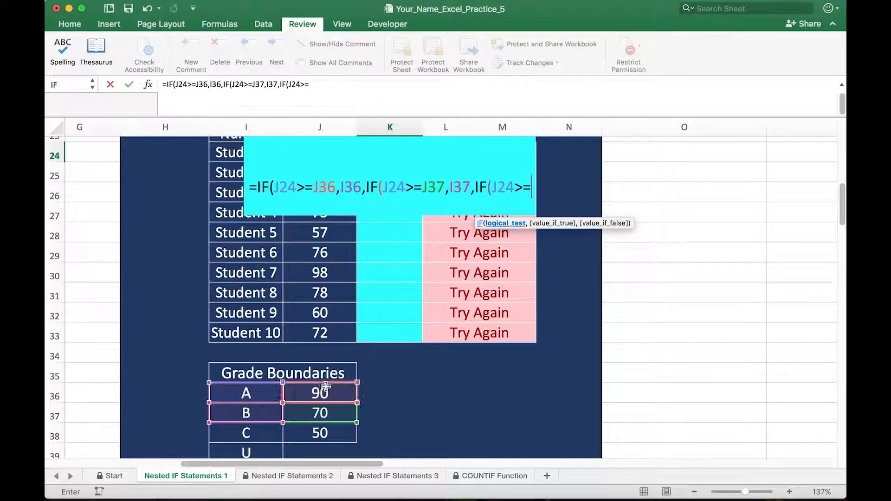
pyautogui.click(320, 434)
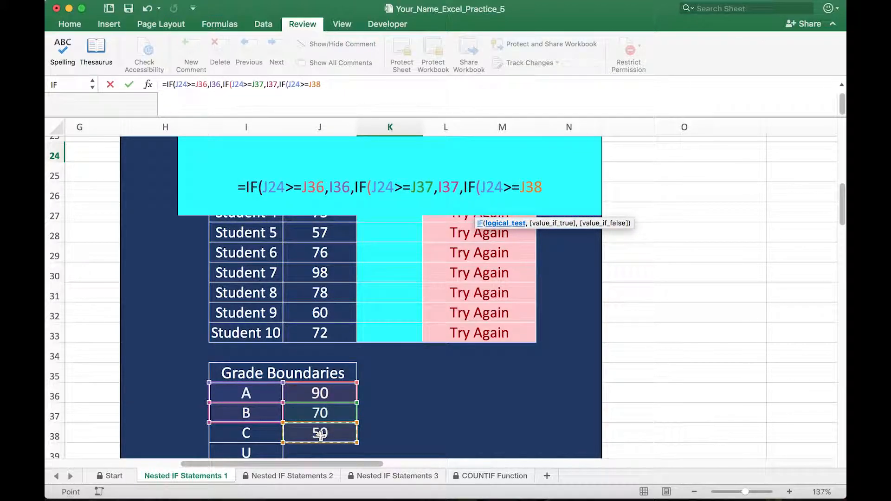
pyautogui.write(',')
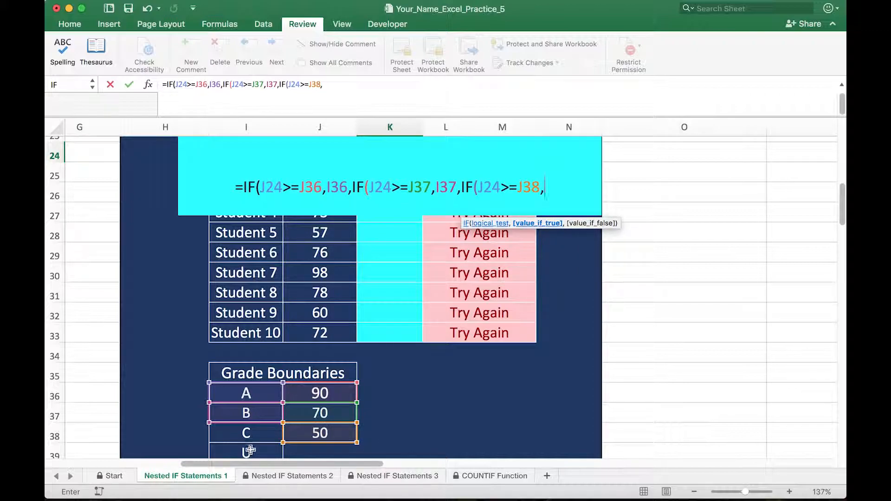
pyautogui.click(249, 433)
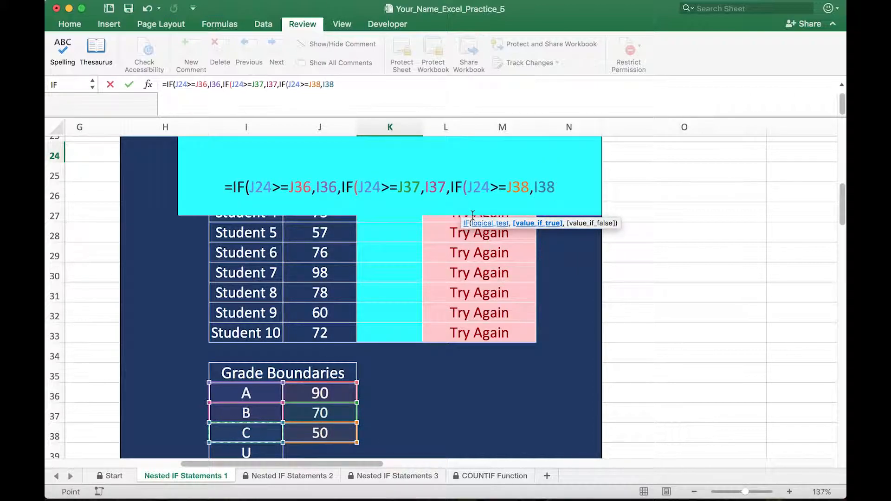
pyautogui.write(',')
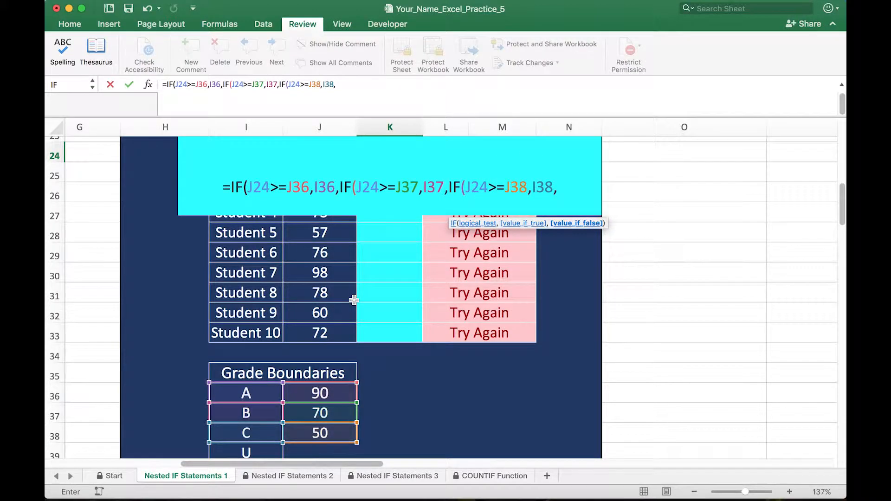
# Add the U grade cell I39 as the value-if-false argument of the innermost IF in K24
pyautogui.scroll(-3, 352, 295)
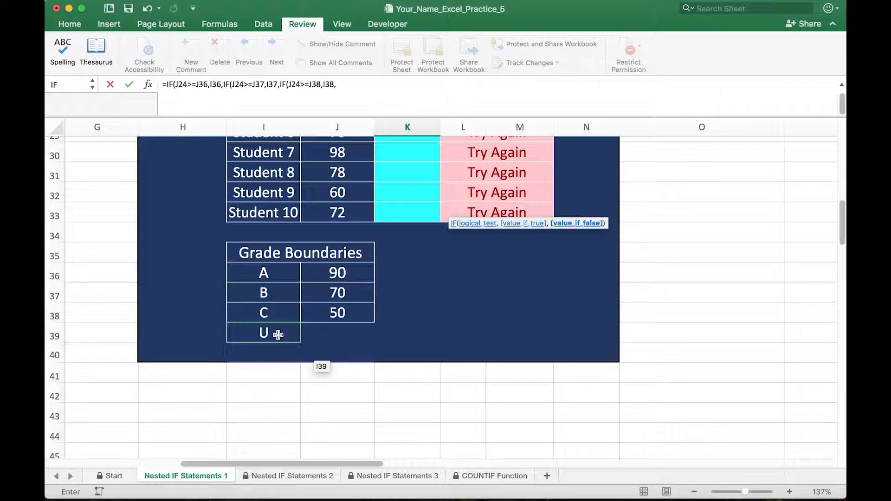
pyautogui.scroll(5, 278, 335)
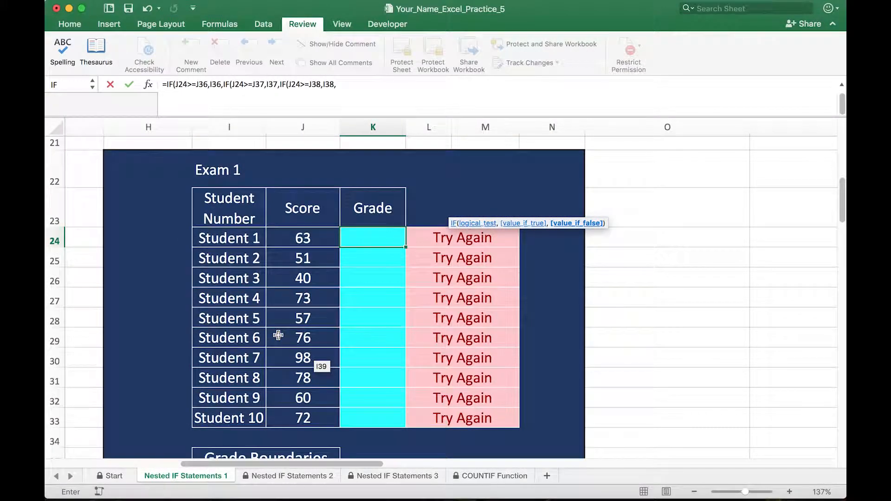
pyautogui.scroll(-5, 278, 335)
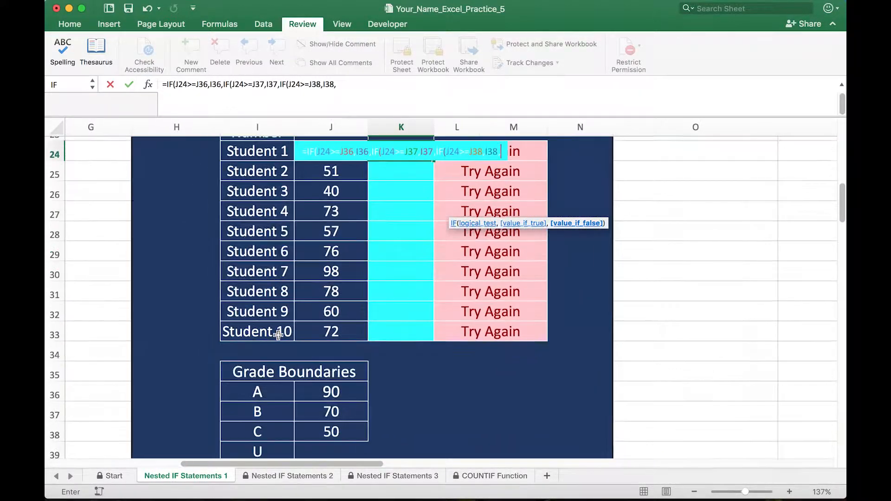
pyautogui.click(274, 452)
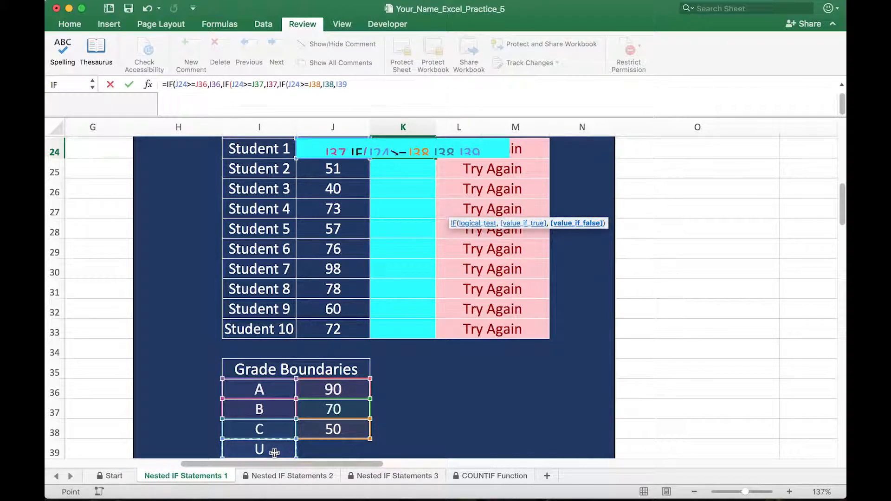
# Close all three nested IF functions with ))) and enter the completed formula in K24
pyautogui.write(')))')
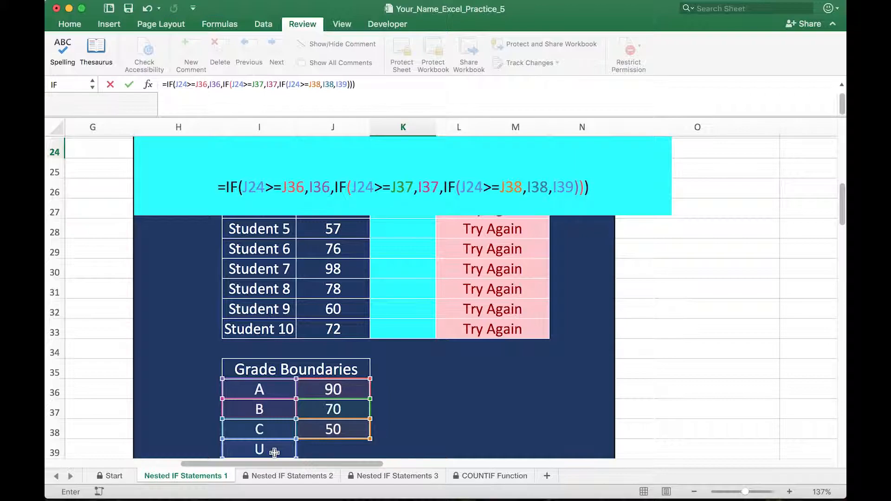
pyautogui.press('Return')
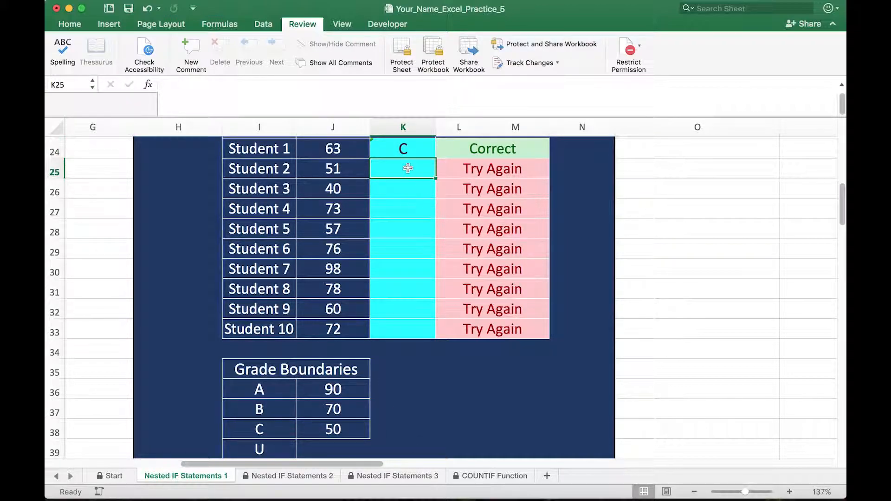
pyautogui.click(413, 148)
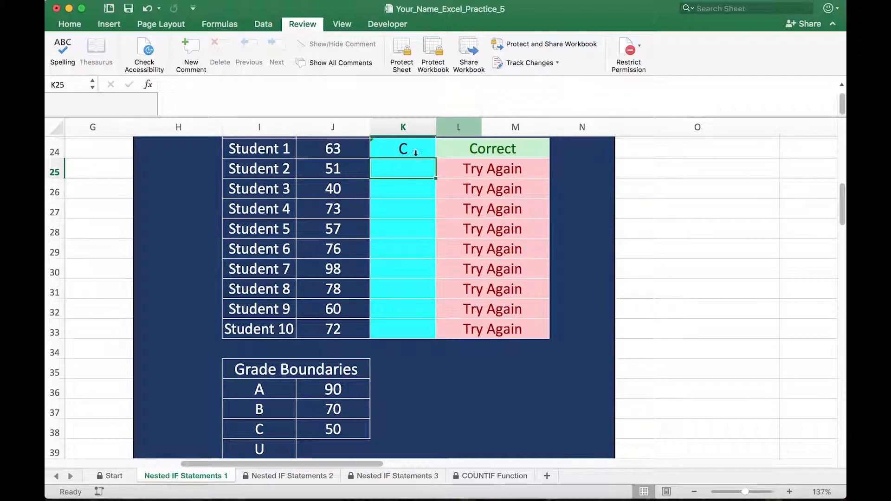
pyautogui.click(414, 153)
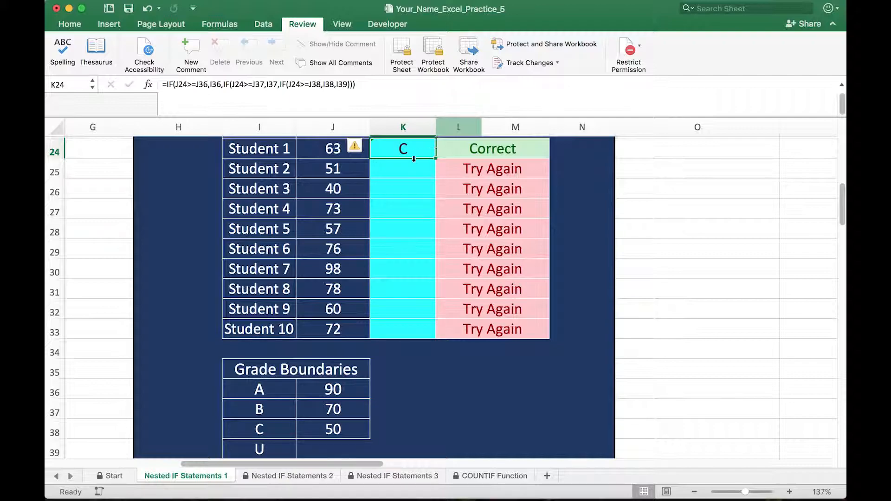
pyautogui.click(425, 165)
pyautogui.click(416, 194)
pyautogui.click(414, 210)
pyautogui.click(406, 227)
pyautogui.click(408, 249)
pyautogui.click(408, 274)
pyautogui.click(406, 288)
pyautogui.click(411, 308)
pyautogui.click(418, 329)
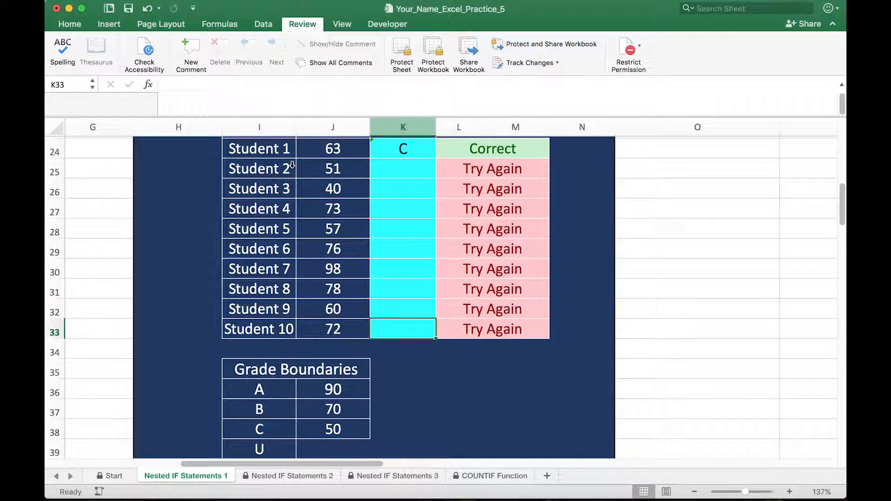
pyautogui.click(416, 167)
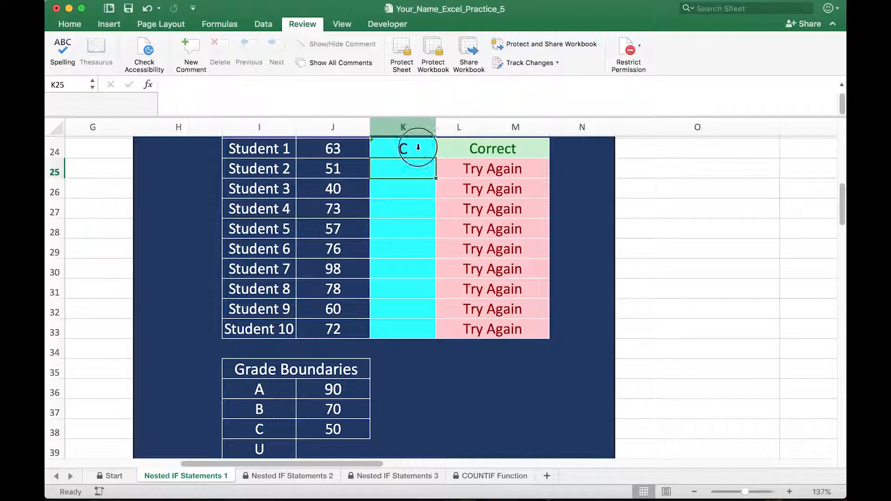
# Fill the K24 grade formula down through K33 for all ten students
pyautogui.click(431, 155)
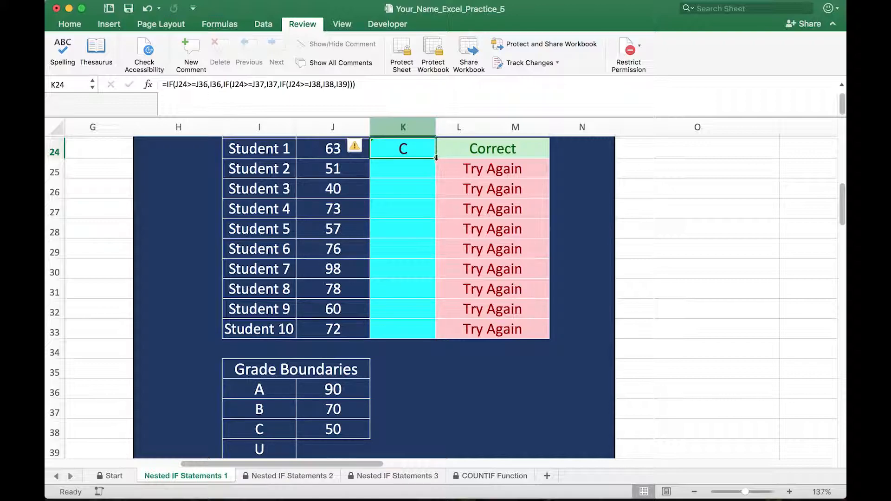
pyautogui.moveTo(436, 155)
pyautogui.mouseDown()
pyautogui.moveTo(430, 216)
pyautogui.moveTo(428, 148)
pyautogui.mouseUp()
pyautogui.moveTo(435, 157); pyautogui.dragTo(432, 337)
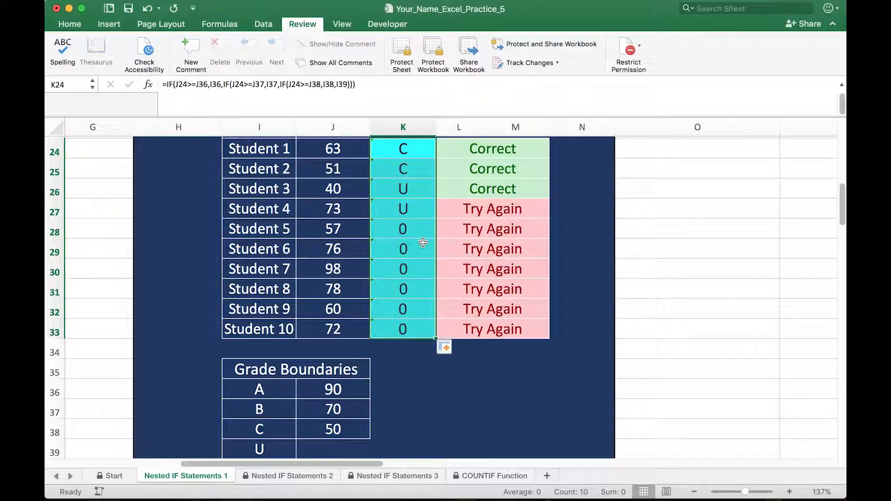
# Compare the student score reference in the K24 formula with the one in the copied K25 formula
pyautogui.click(411, 148)
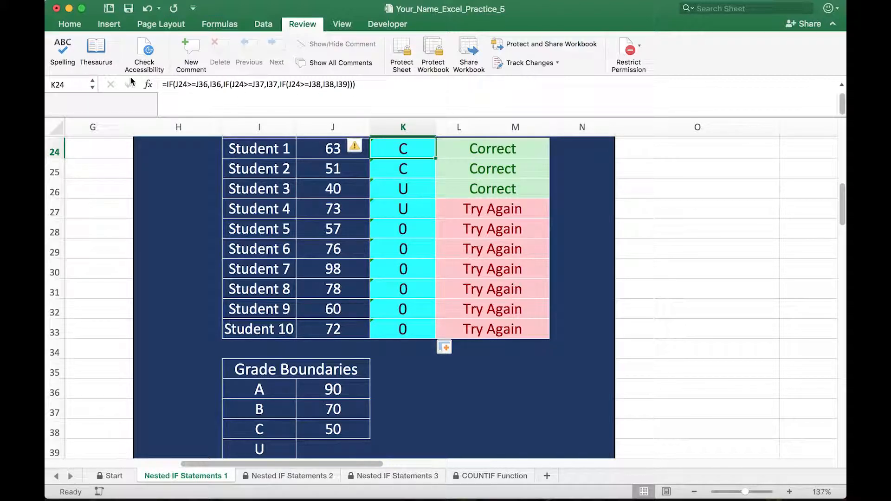
pyautogui.click(418, 163)
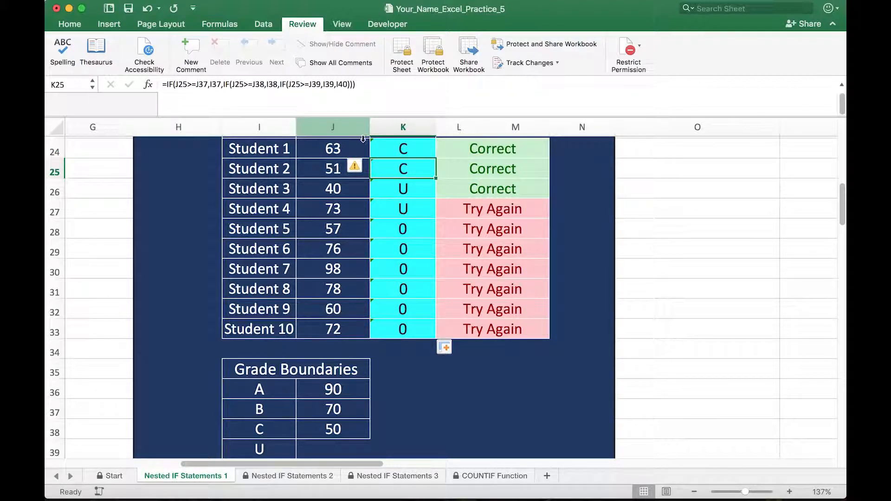
pyautogui.click(424, 147)
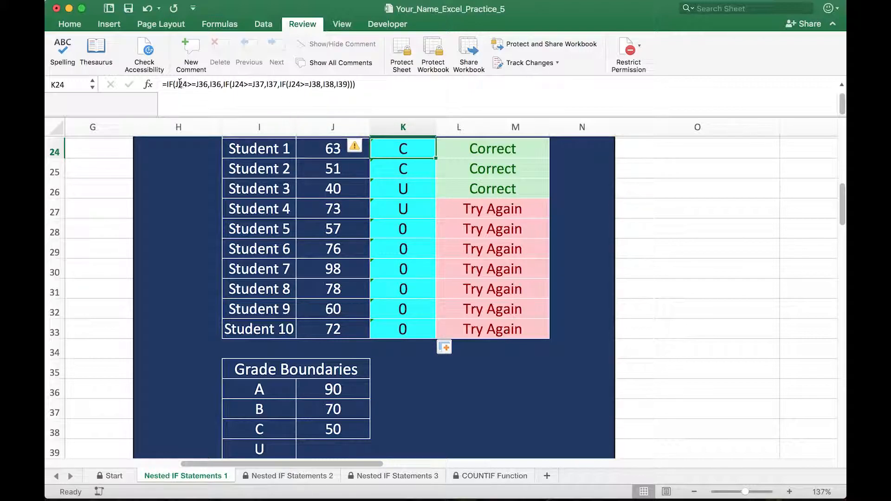
pyautogui.click(402, 170)
pyautogui.click(187, 85)
pyautogui.doubleClick(183, 84)
pyautogui.press('Escape')
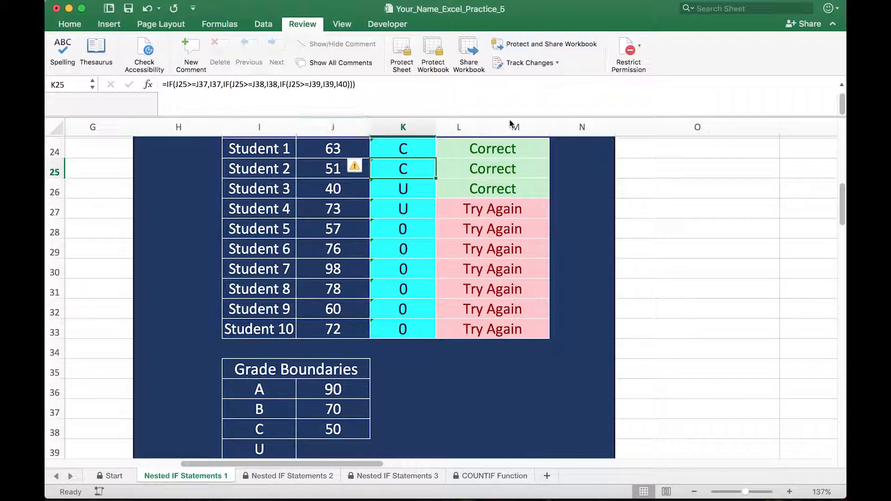
# Compare the first boundary and grade references in the K24 formula with those in the copied K25 formula
pyautogui.click(398, 152)
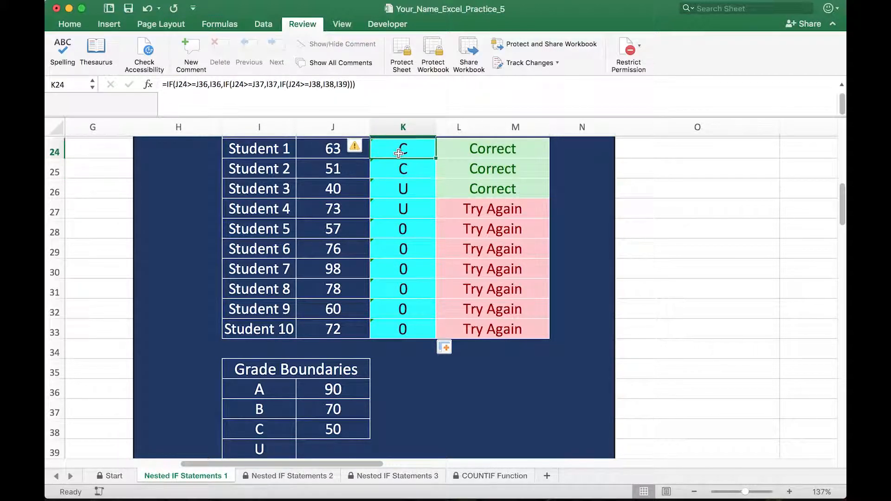
pyautogui.click(204, 85)
pyautogui.doubleClick(203, 84)
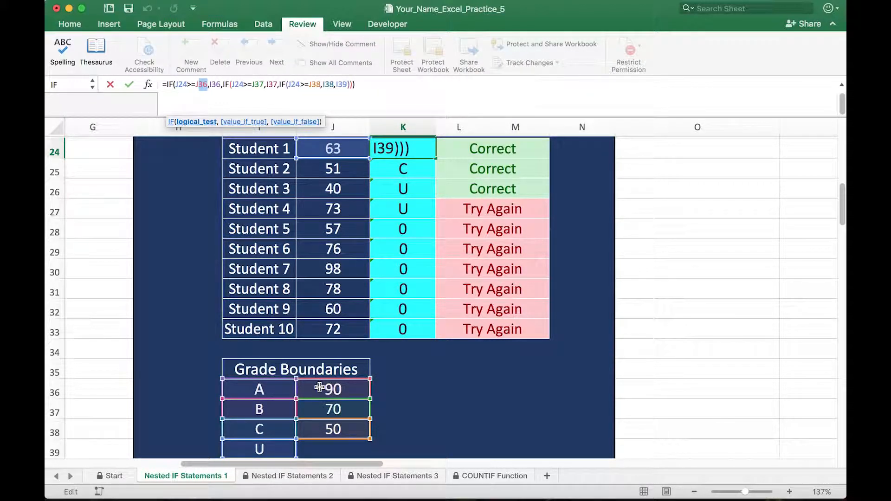
pyautogui.press('Escape')
pyautogui.click(403, 168)
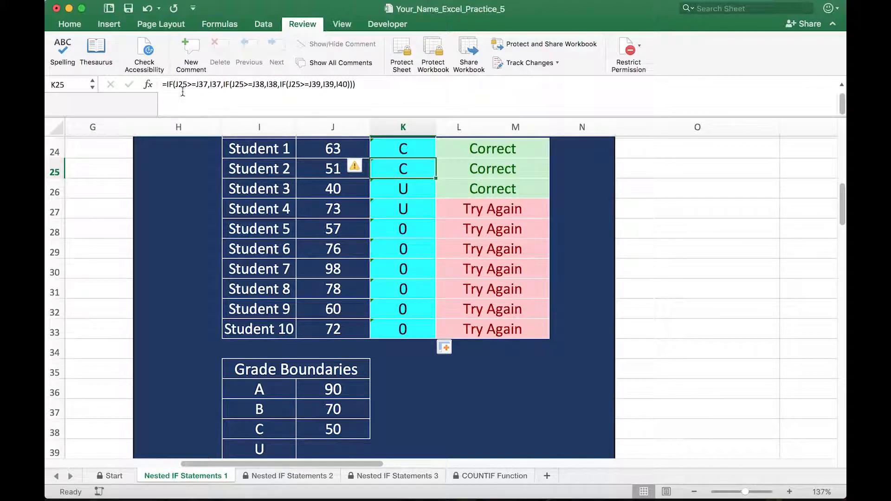
pyautogui.doubleClick(200, 84)
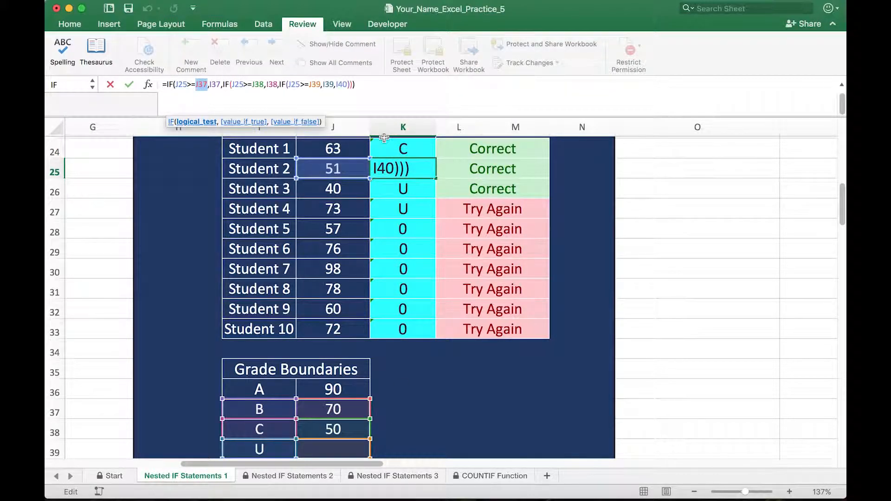
pyautogui.press('Escape')
pyautogui.click(400, 148)
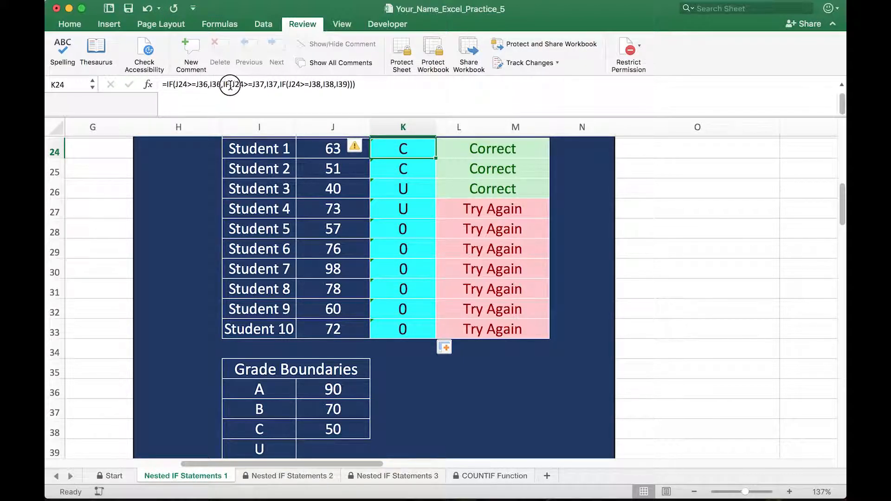
pyautogui.doubleClick(214, 86)
pyautogui.press('Return')
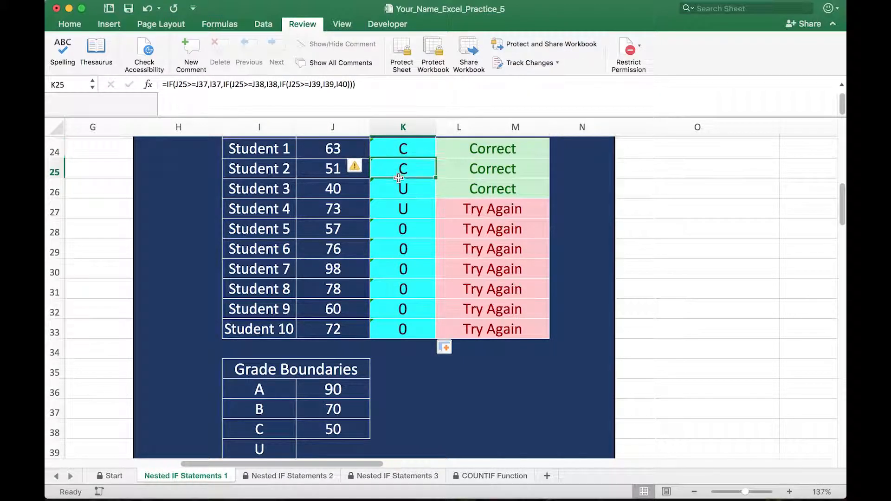
pyautogui.doubleClick(212, 85)
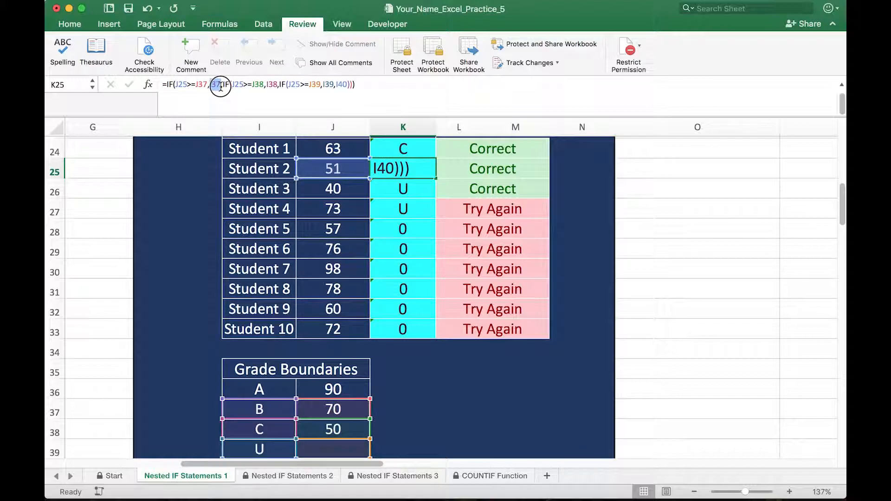
pyautogui.press('Escape')
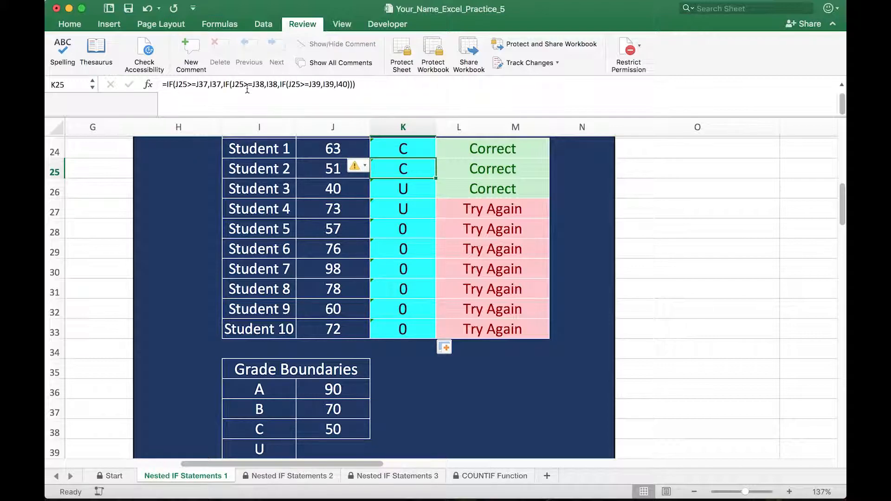
# Trace the K25 formula's references to the Grade Boundaries table, checking the cells in rows 39 and 40
pyautogui.moveTo(252, 86); pyautogui.dragTo(277, 87)
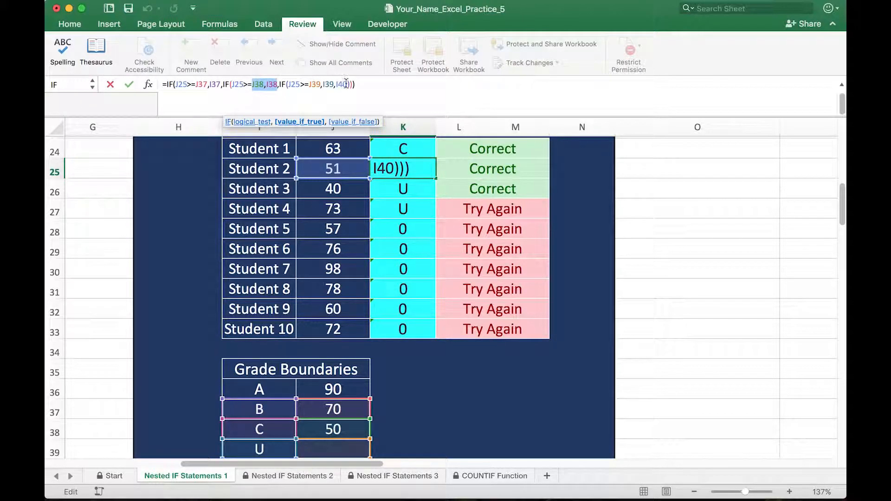
pyautogui.press('Escape')
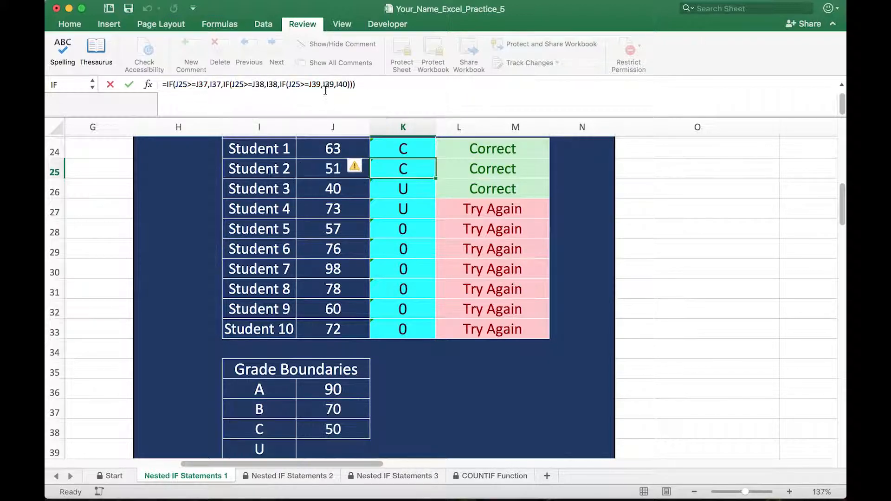
pyautogui.moveTo(241, 446); pyautogui.dragTo(316, 446)
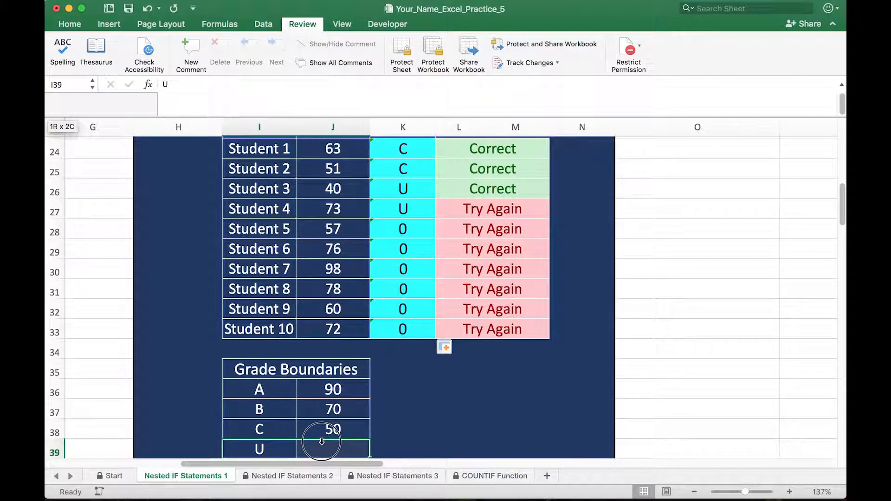
pyautogui.scroll(-3, 322, 402)
pyautogui.moveTo(261, 395); pyautogui.dragTo(332, 392)
pyautogui.scroll(5, 332, 391)
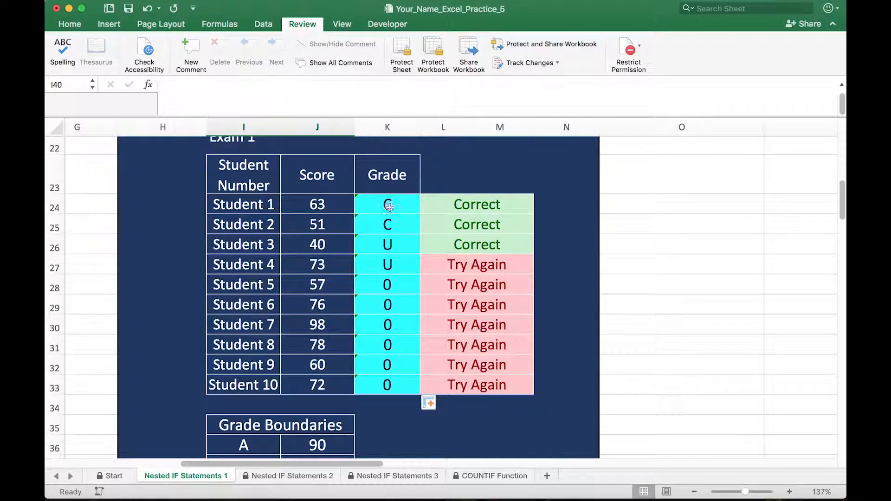
pyautogui.click(395, 222)
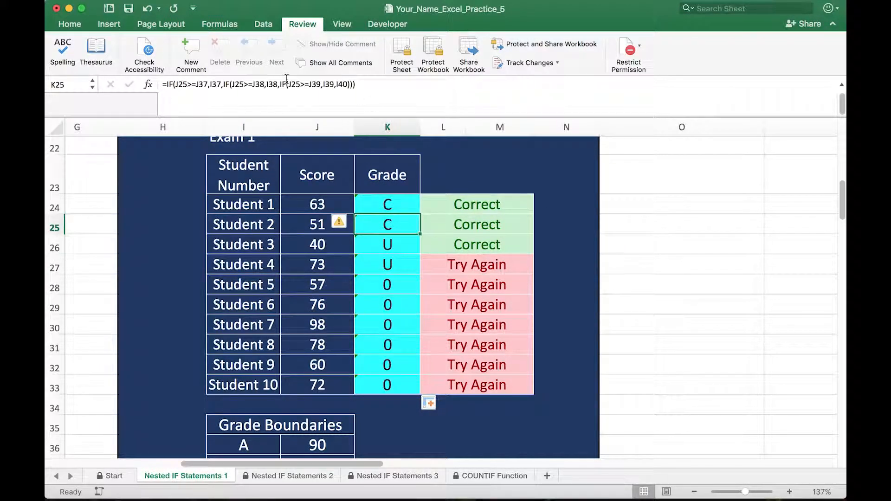
pyautogui.doubleClick(184, 84)
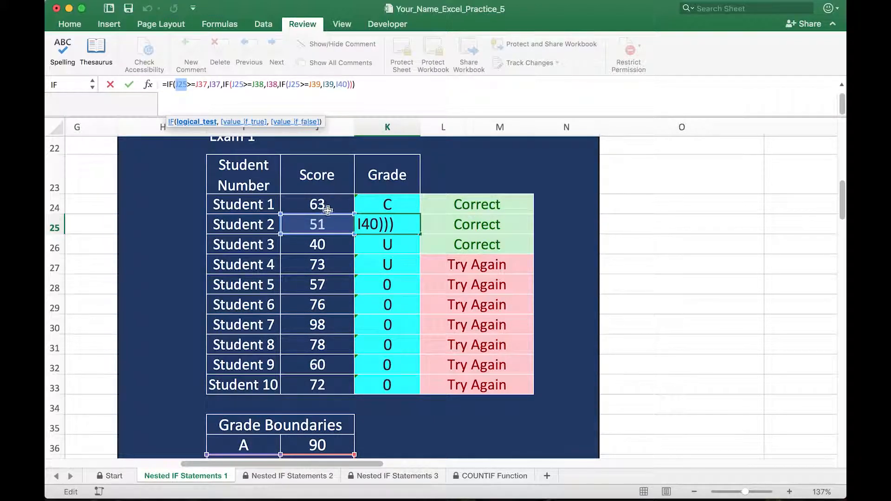
pyautogui.scroll(-3, 324, 237)
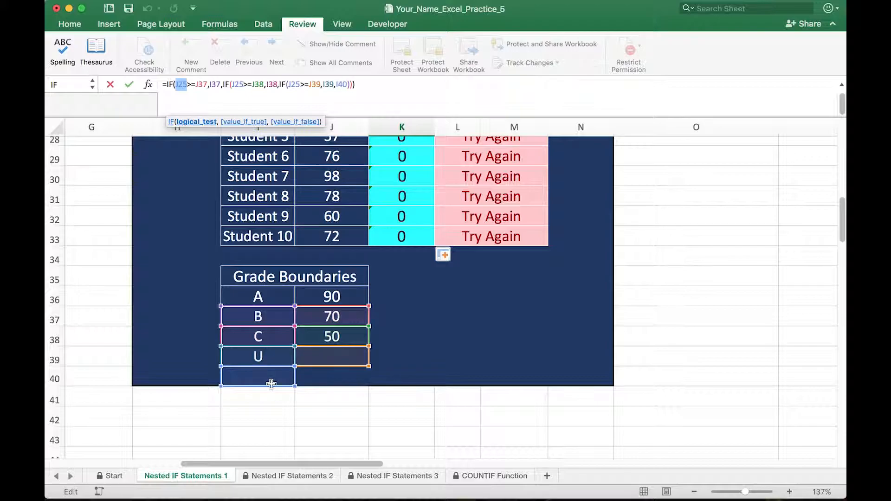
pyautogui.scroll(3, 271, 384)
pyautogui.scroll(-1, 271, 384)
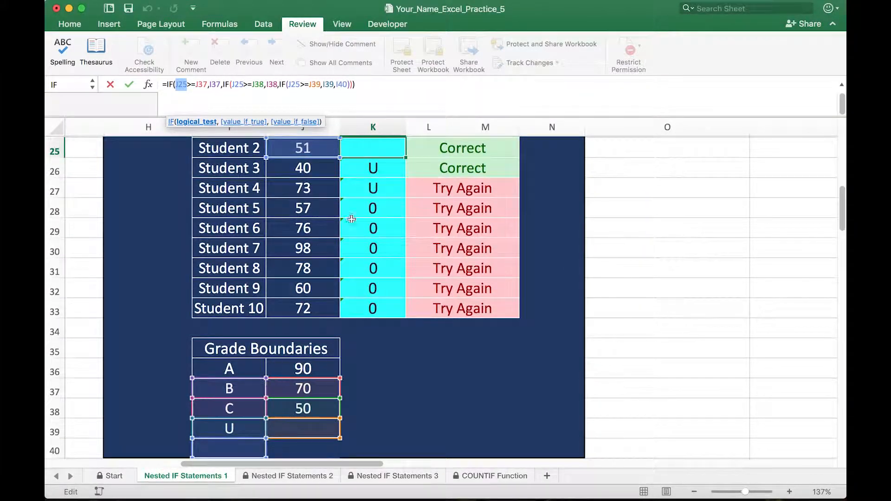
pyautogui.press('Escape')
# Trace which Grade Boundaries cells the copied formula in K26 refers to
pyautogui.click(370, 176)
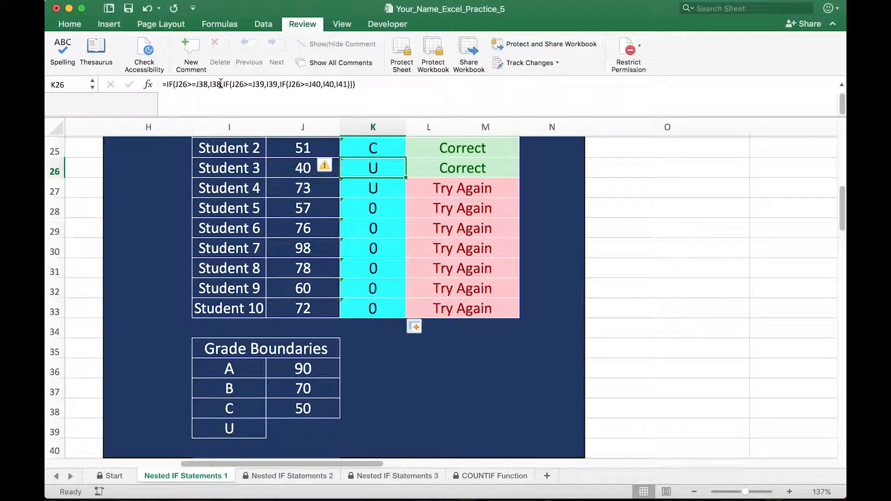
pyautogui.click(340, 110)
pyautogui.scroll(-4, 255, 430)
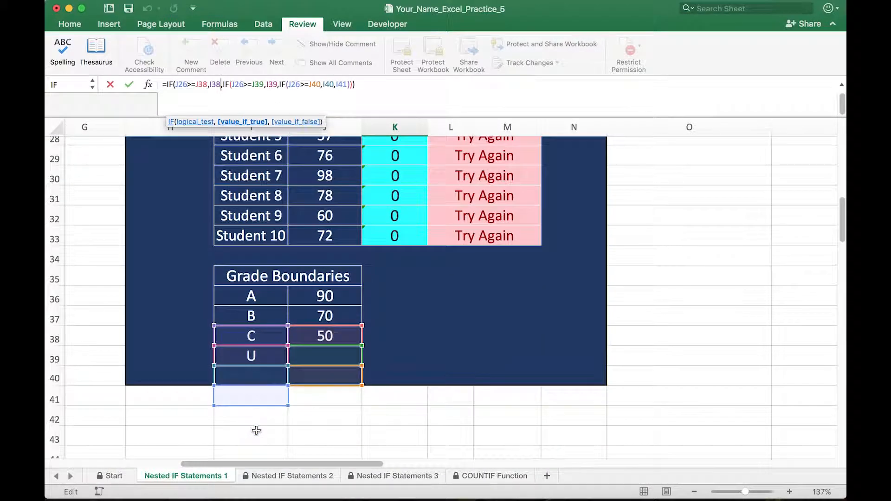
pyautogui.scroll(6, 256, 430)
pyautogui.press('Escape')
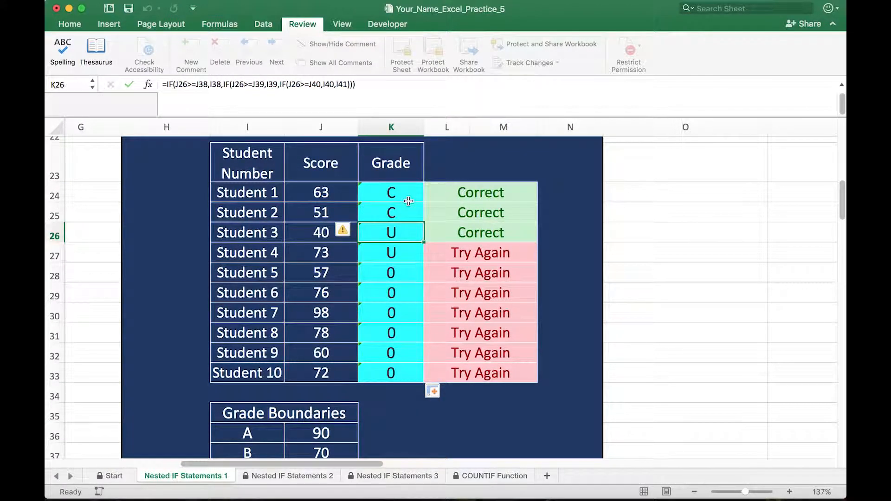
# Make the A boundary and A grade references in the K24 formula absolute, as $J$36 and $I$36
pyautogui.click(390, 199)
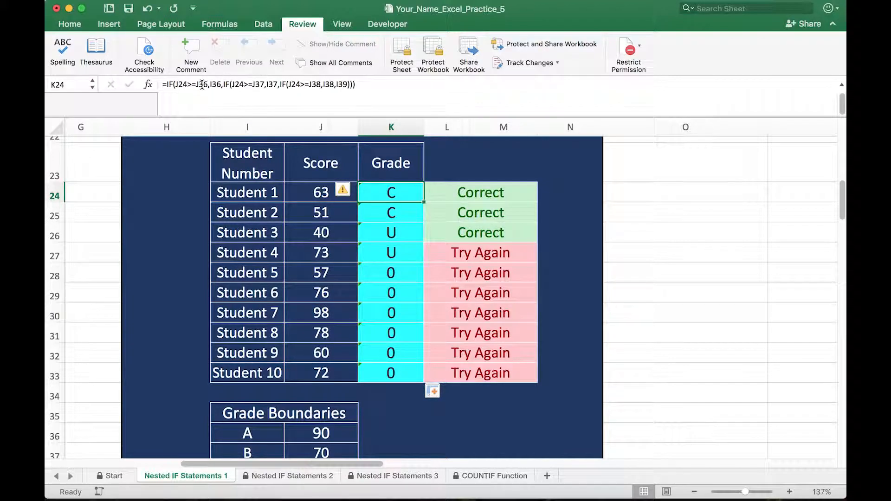
pyautogui.click(244, 86)
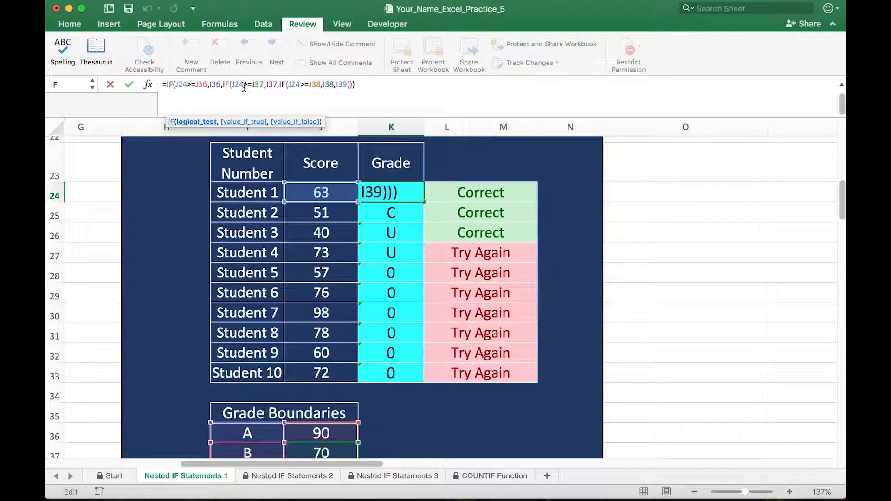
pyautogui.press('F4')
pyautogui.click(227, 84)
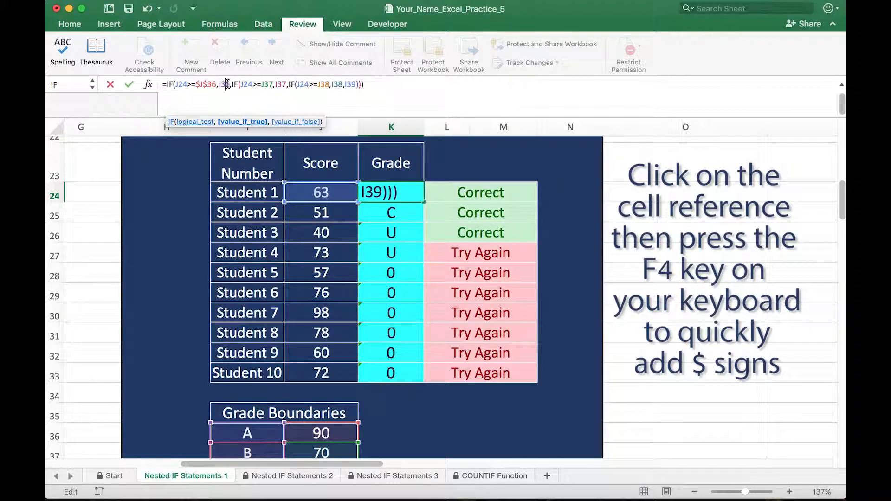
pyautogui.press('F4')
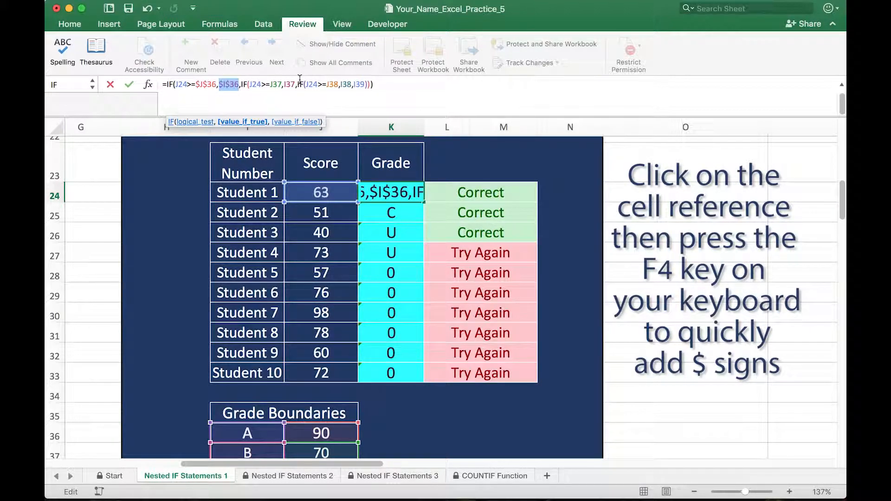
# Make the B boundary and B grade references in the K24 formula absolute, as $J$37 and $I$37
pyautogui.click(274, 84)
pyautogui.press('F4')
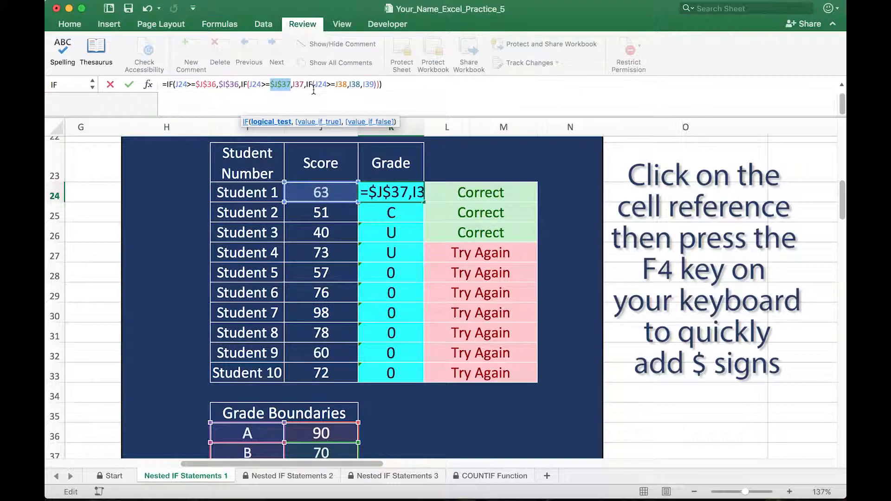
pyautogui.click(297, 84)
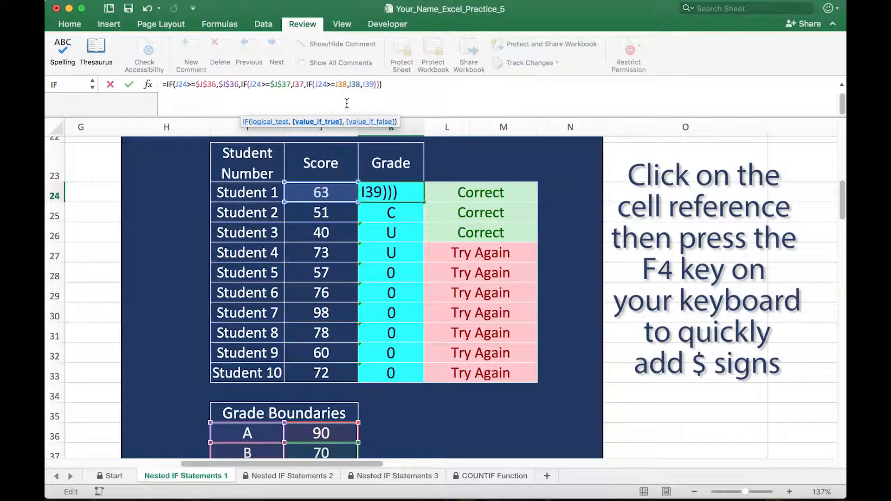
pyautogui.press('F4')
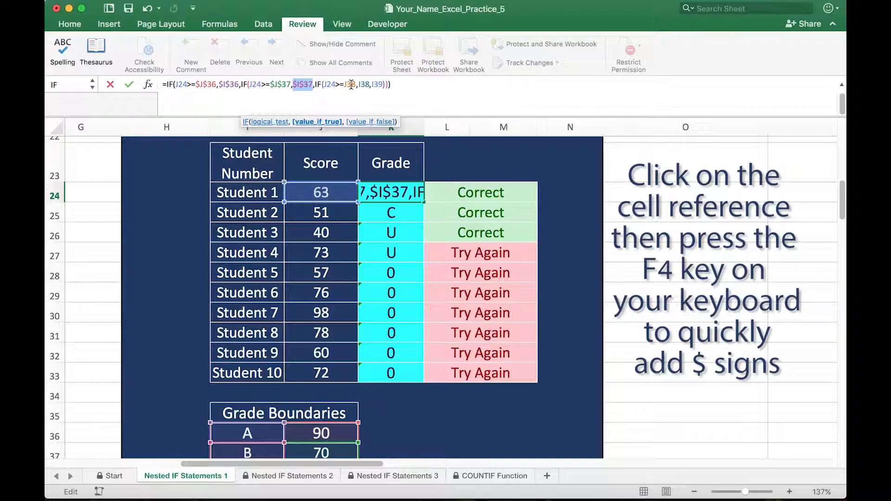
# Make the remaining C and U references in the K24 formula absolute, as $J$38, $I$38 and $I$39, and enter the formula
pyautogui.click(352, 84)
pyautogui.press('F4')
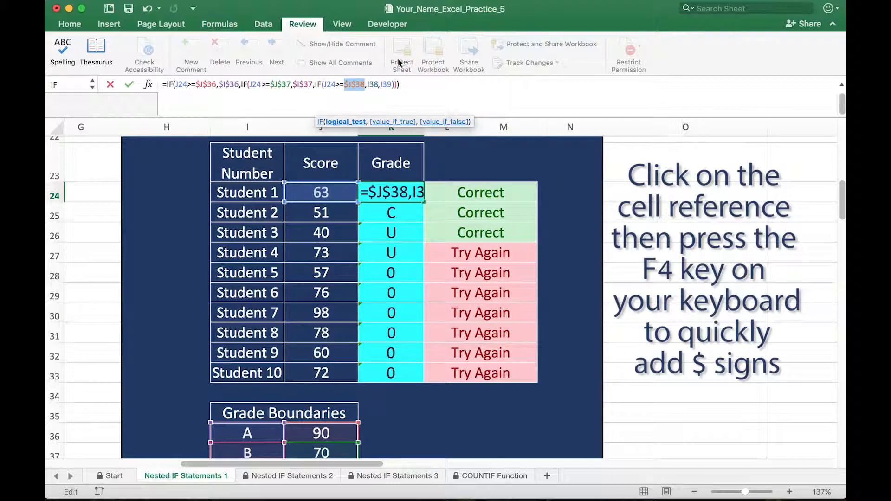
pyautogui.click(374, 84)
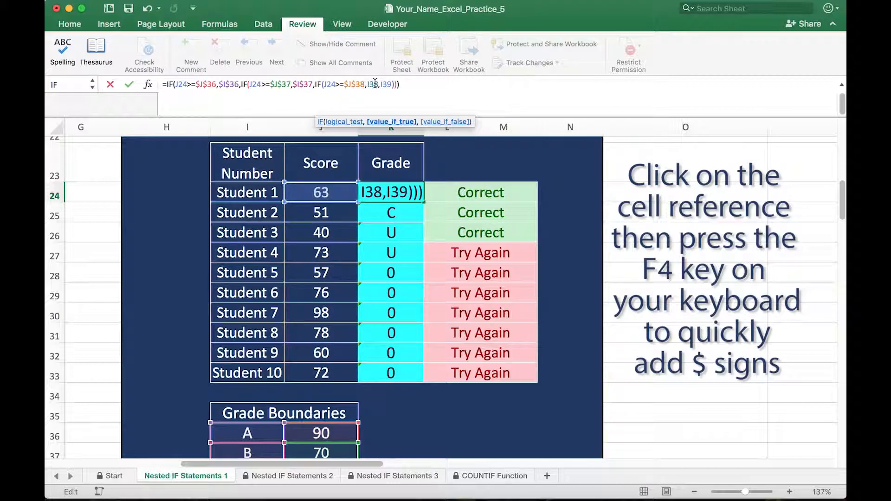
pyautogui.press('F4')
pyautogui.click(394, 84)
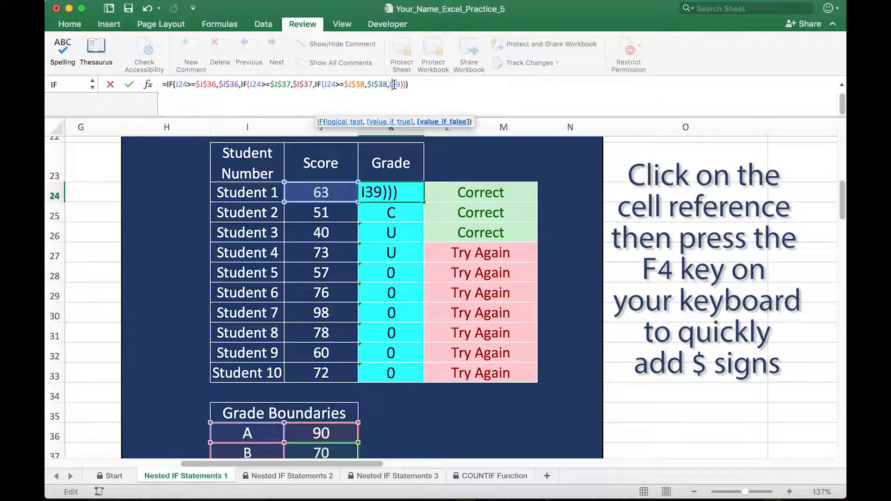
pyautogui.press('F4')
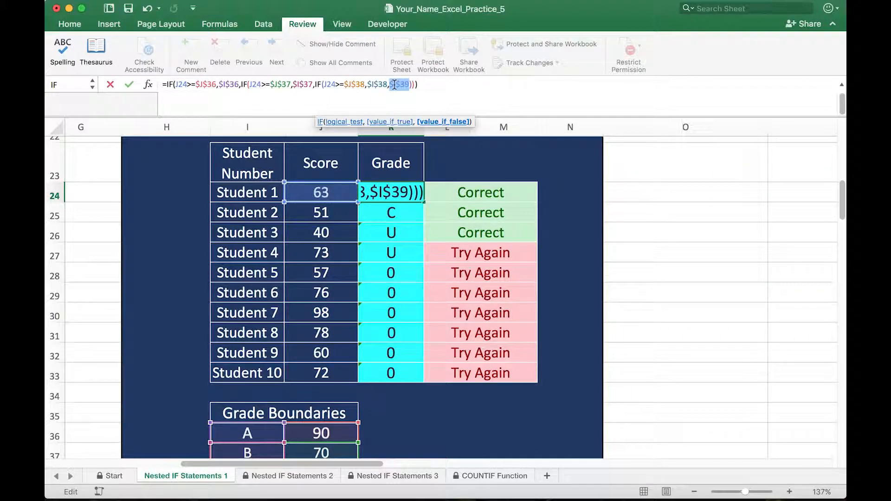
pyautogui.press('Return')
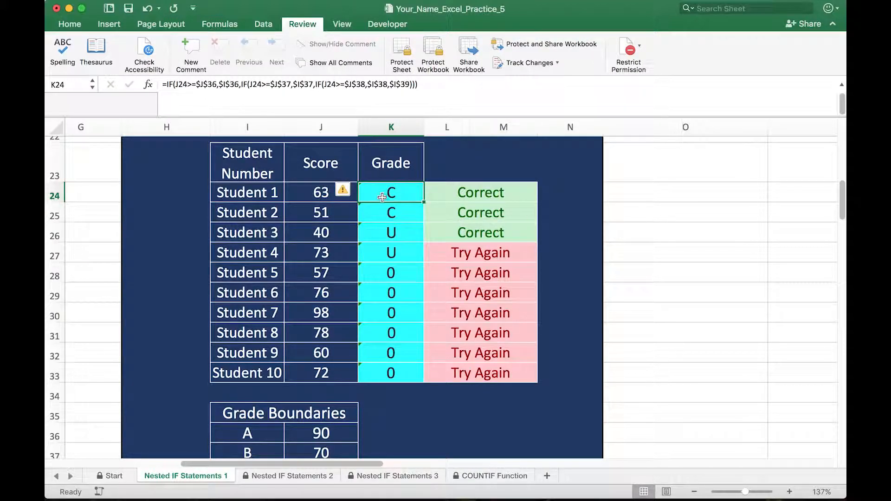
# Fill the corrected K24 formula down the Grade column to K33 for all ten students
pyautogui.click(423, 203)
pyautogui.moveTo(423, 202); pyautogui.dragTo(406, 371)
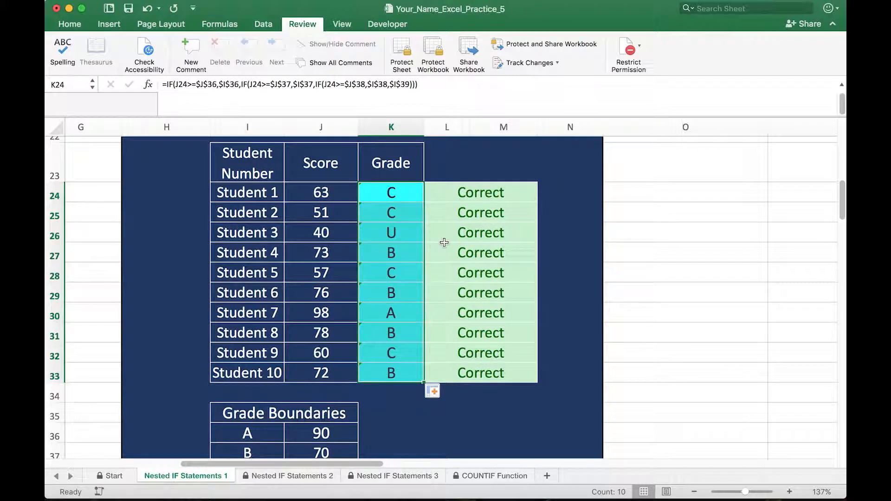
# Go through the copied formulas in the Grade column cell by cell, comparing their score and boundary references
pyautogui.click(412, 214)
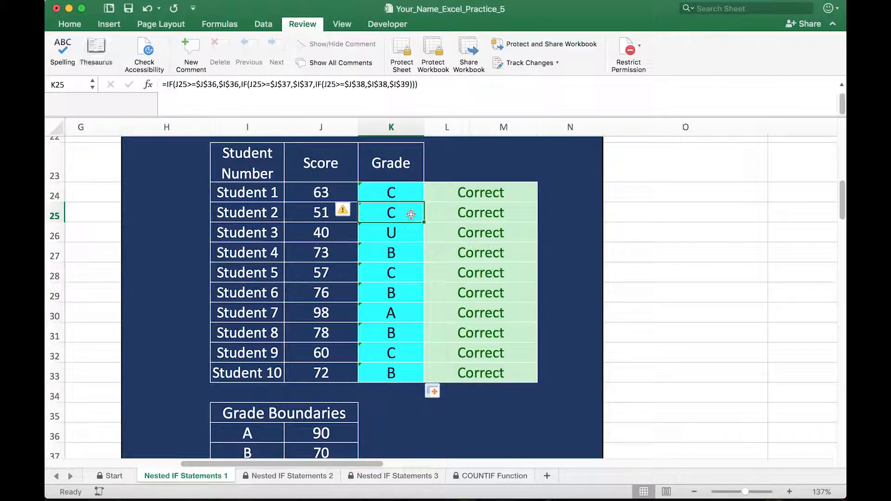
pyautogui.press('Down')
pyautogui.press('Down')
pyautogui.press('Down')
pyautogui.press('Down')
pyautogui.press('Down')
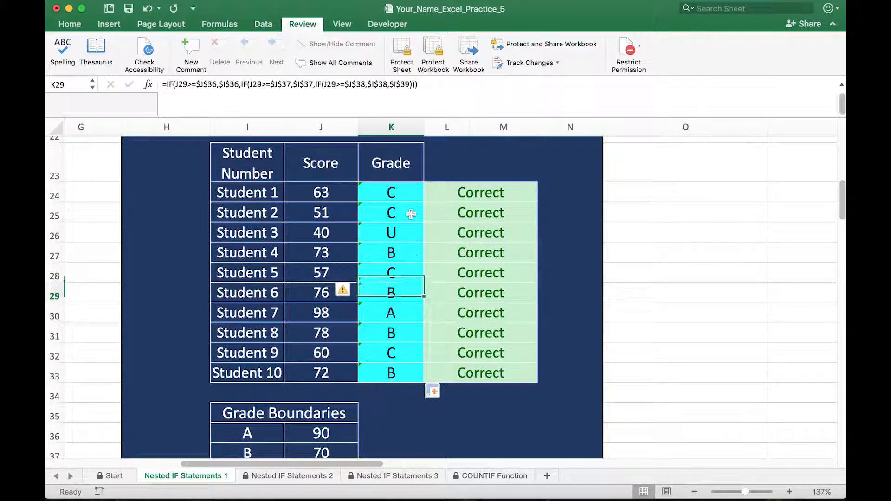
pyautogui.press('Down')
pyautogui.press('Down')
pyautogui.press('Down')
pyautogui.press('Up')
pyautogui.press('Up')
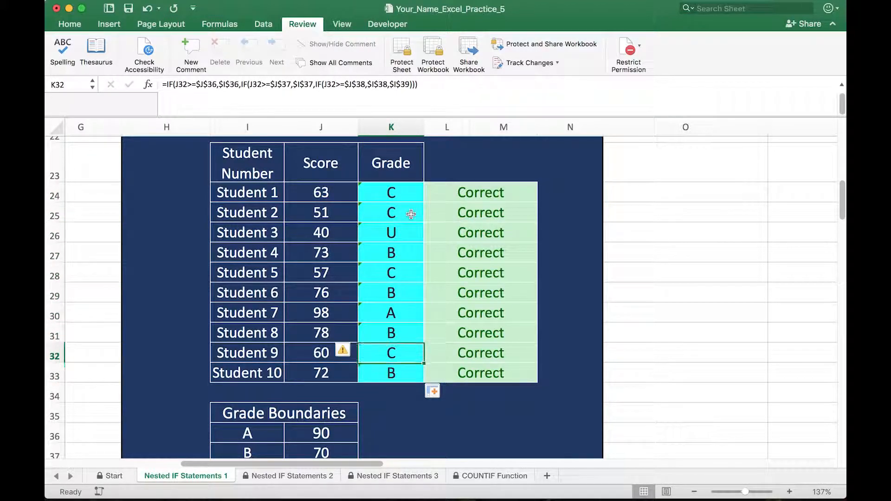
pyautogui.press('Up')
pyautogui.press('Up')
pyautogui.press('Up')
pyautogui.press('Up')
pyautogui.press('Up')
pyautogui.press('Up')
pyautogui.press('Up')
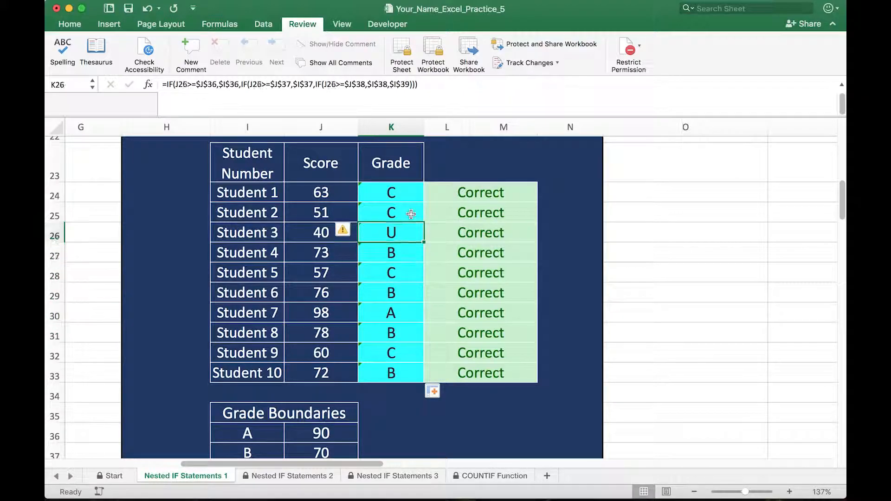
pyautogui.press('Down')
pyautogui.press('Down')
pyautogui.press('Down')
pyautogui.press('Down')
pyautogui.press('Down')
pyautogui.press('Down')
pyautogui.press('Up')
pyautogui.press('Up')
pyautogui.press('Up')
pyautogui.press('Up')
pyautogui.press('Down')
pyautogui.press('Down')
pyautogui.press('Down')
pyautogui.press('Down')
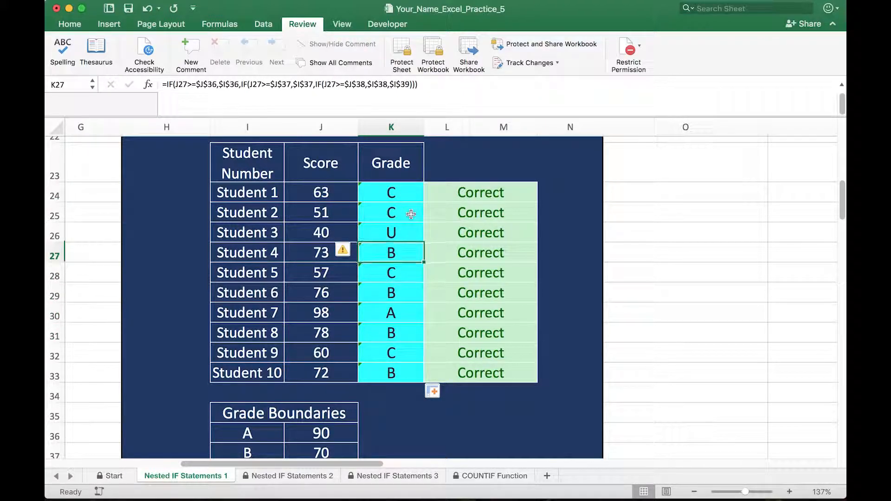
pyautogui.press('Down')
pyautogui.press('Down')
# Check the Grade column formulas against the Grade Boundaries table, working back up to K24
pyautogui.scroll(-4, 410, 214)
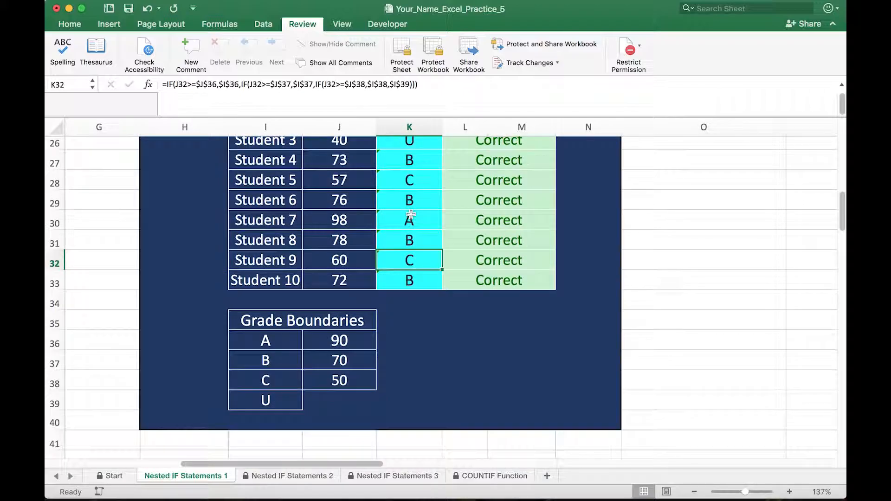
pyautogui.press('Down')
pyautogui.press('Up')
pyautogui.press('Up')
pyautogui.press('Up')
pyautogui.press('Up')
pyautogui.press('Up')
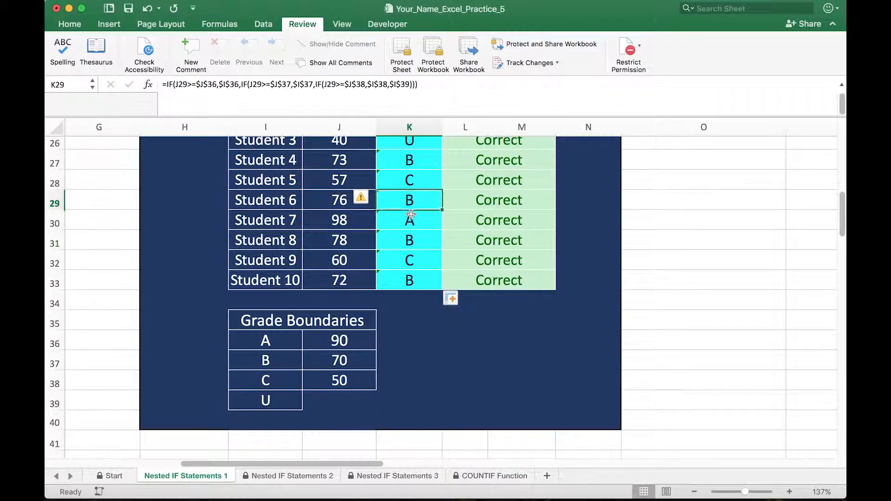
pyautogui.scroll(1, 411, 214)
pyautogui.scroll(3, 410, 214)
pyautogui.press('Up')
pyautogui.press('Up')
pyautogui.press('Up')
pyautogui.press('Up')
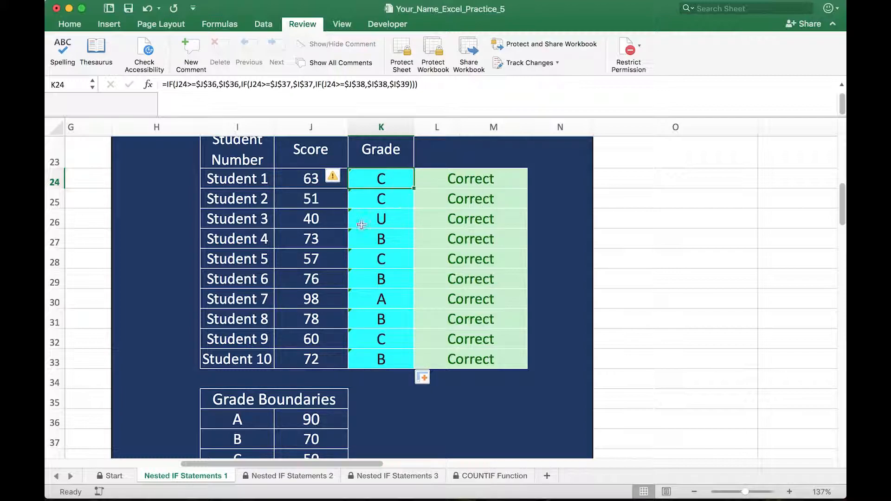
# Review the Nested IF Statements 2 sheet, examining its A to U example, Exam 1 grade table and grade boundaries
pyautogui.click(291, 478)
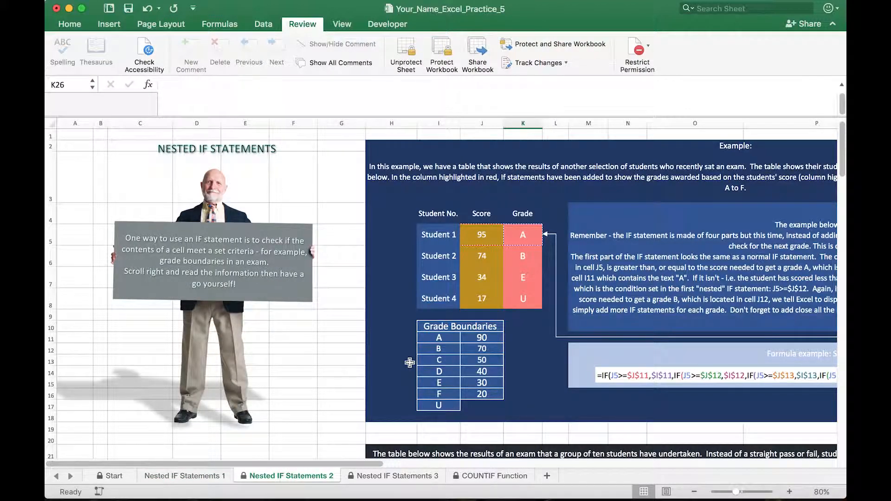
pyautogui.scroll(-2, 410, 363)
pyautogui.click(426, 289)
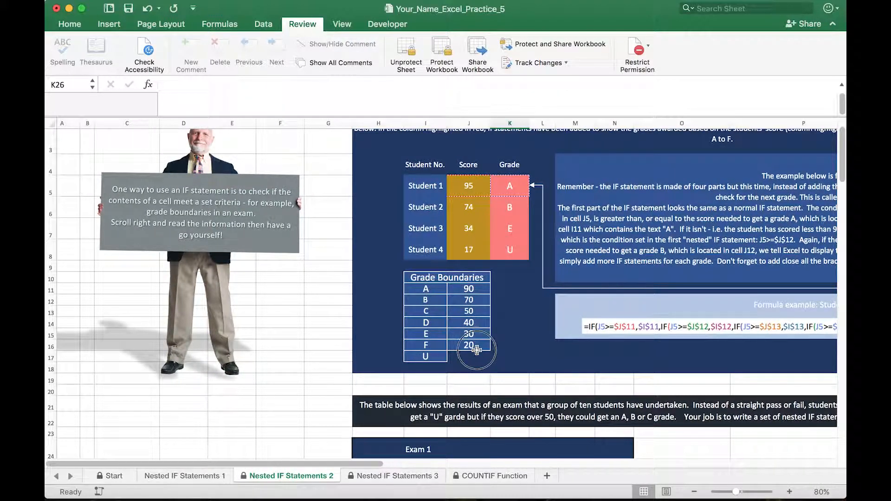
pyautogui.scroll(-10, 461, 320)
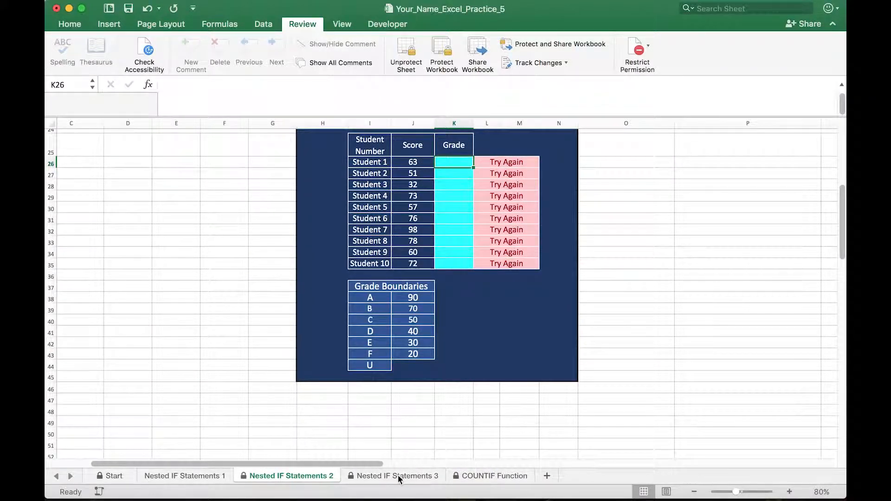
# Review the Nested IF Statements 3 sheet, examining the Exam 2 instructions, grade boundaries and full student list down to Student 200
pyautogui.click(399, 477)
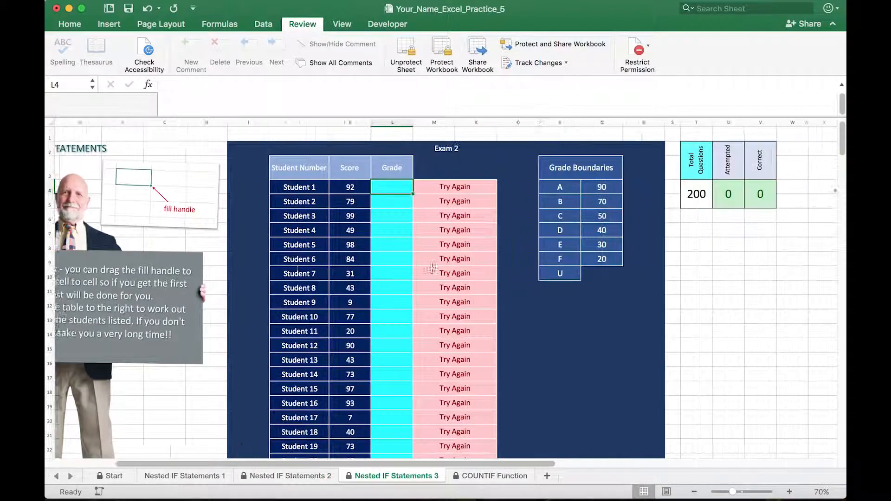
pyautogui.hscroll(-3, 432, 269)
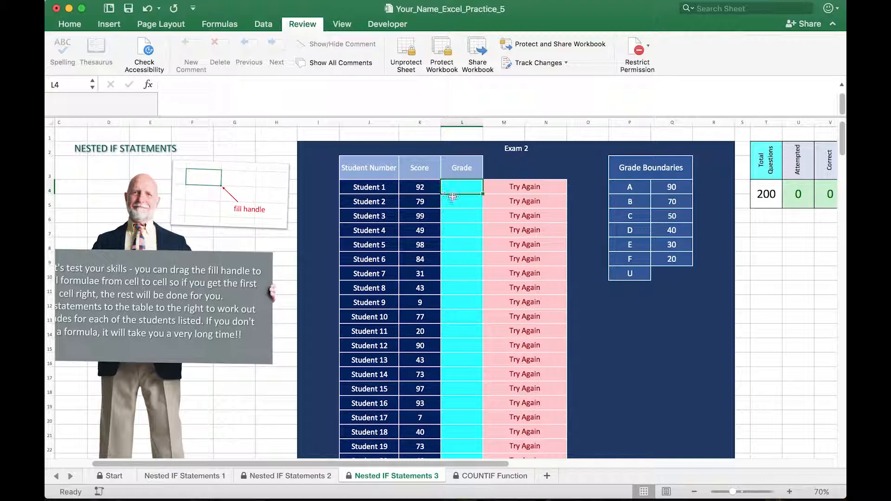
pyautogui.scroll(-15, 470, 218)
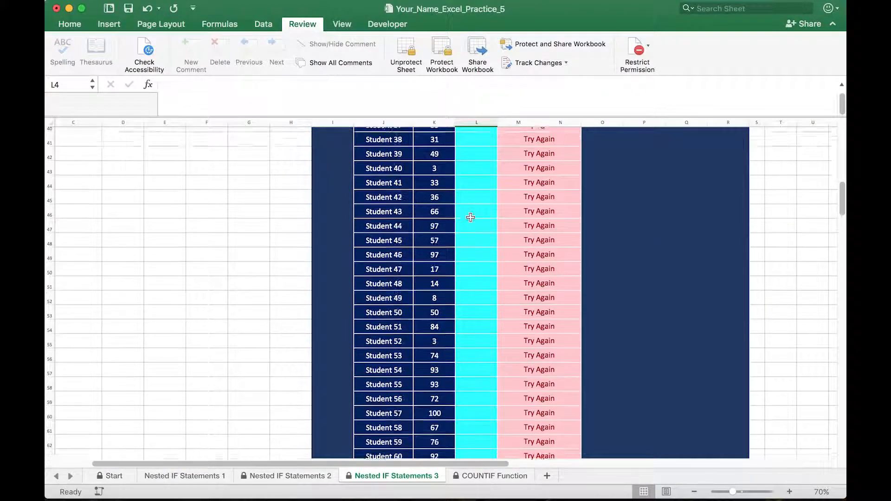
pyautogui.scroll(-20, 470, 217)
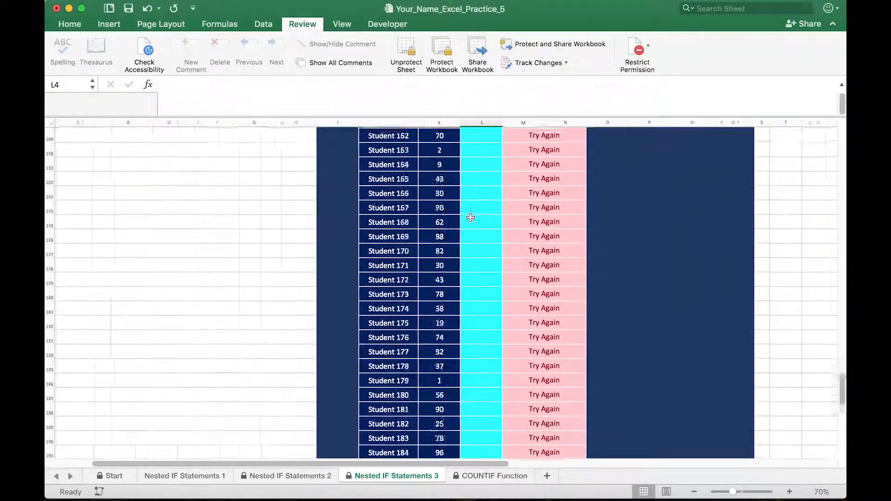
pyautogui.scroll(-1, 470, 218)
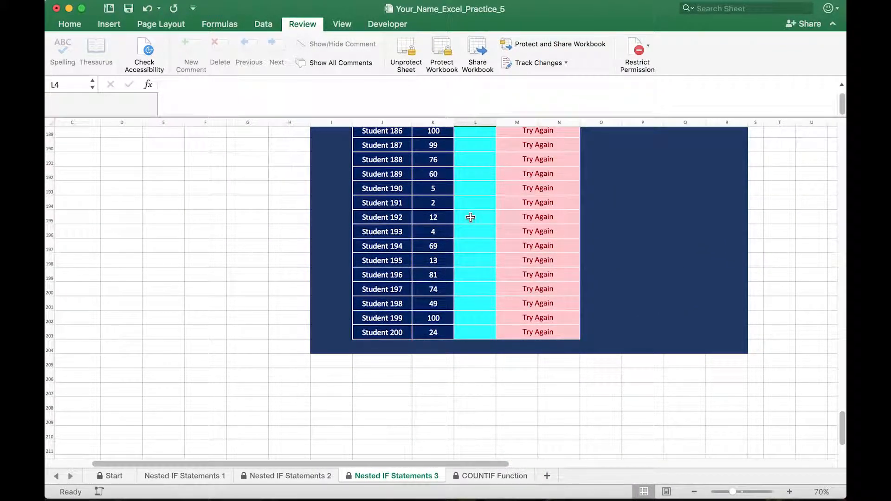
pyautogui.scroll(20, 471, 217)
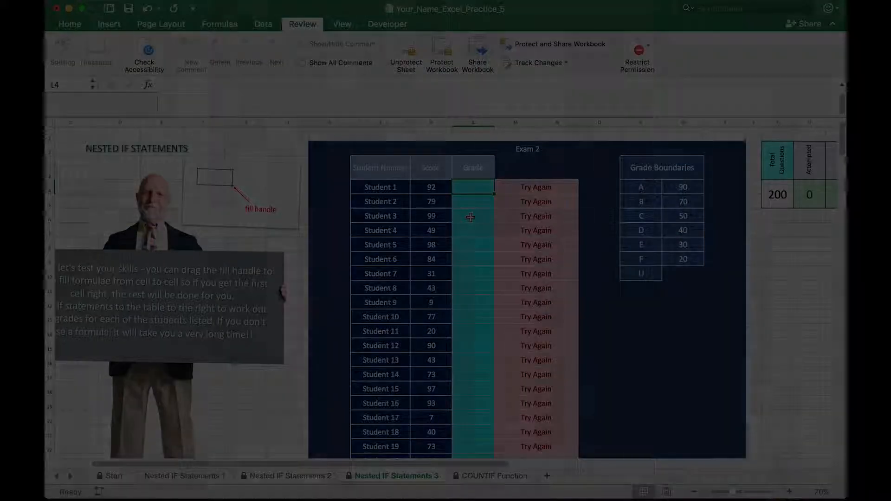